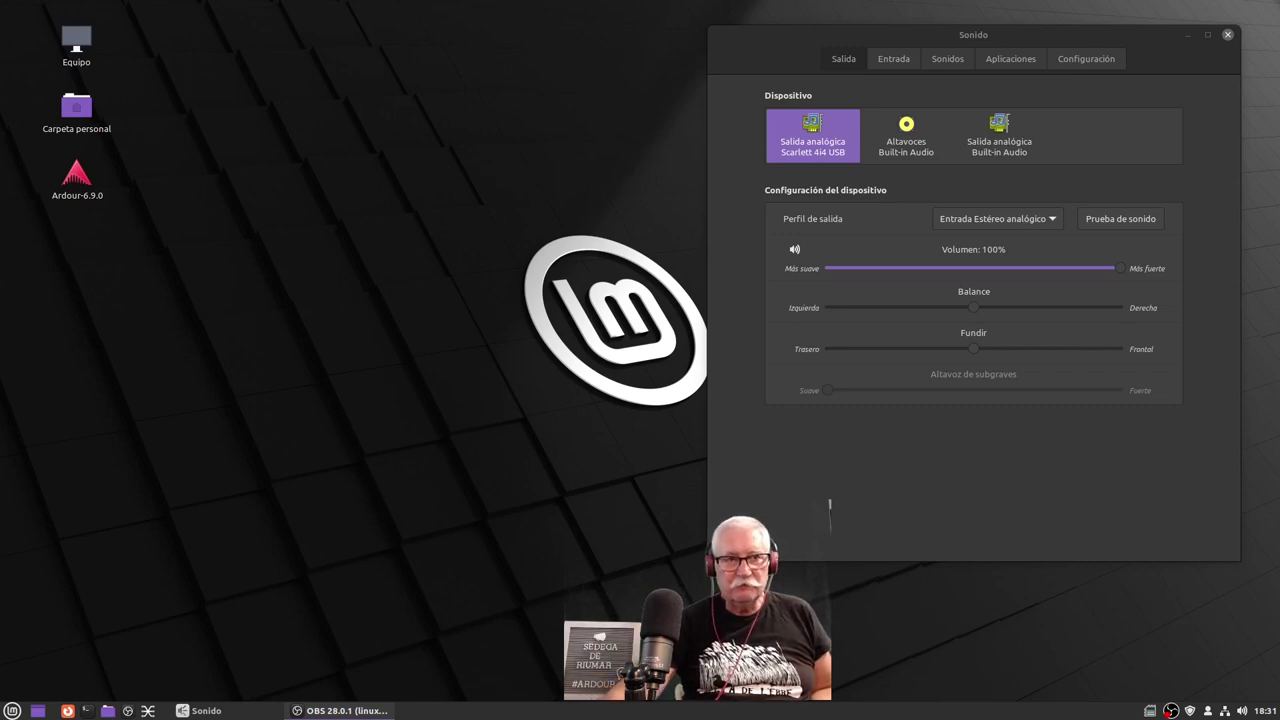
In OBS, set the global Mic/Aux audio device to AT2020 USB Estéreo analógico and apply the audio settings.
{"action": "left_click_drag", "start_coordinate": [0, 100], "coordinate": [622, 32]}
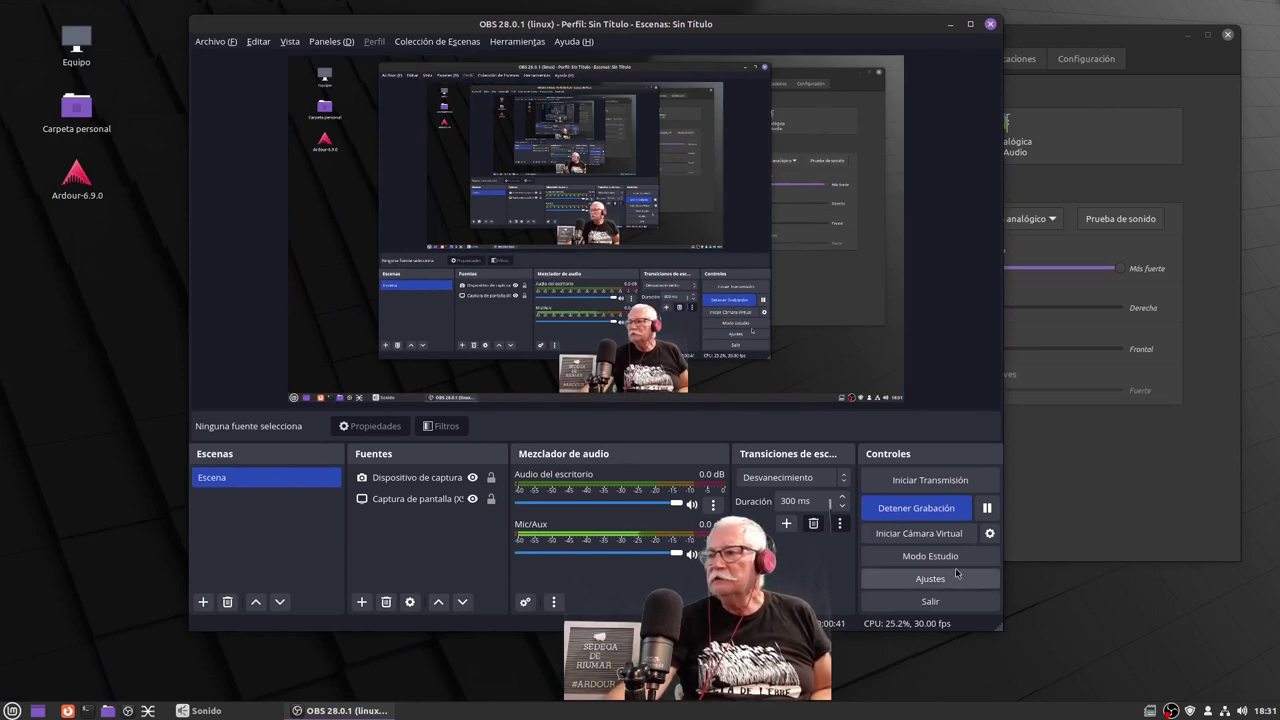
{"action": "left_click", "coordinate": [920, 580]}
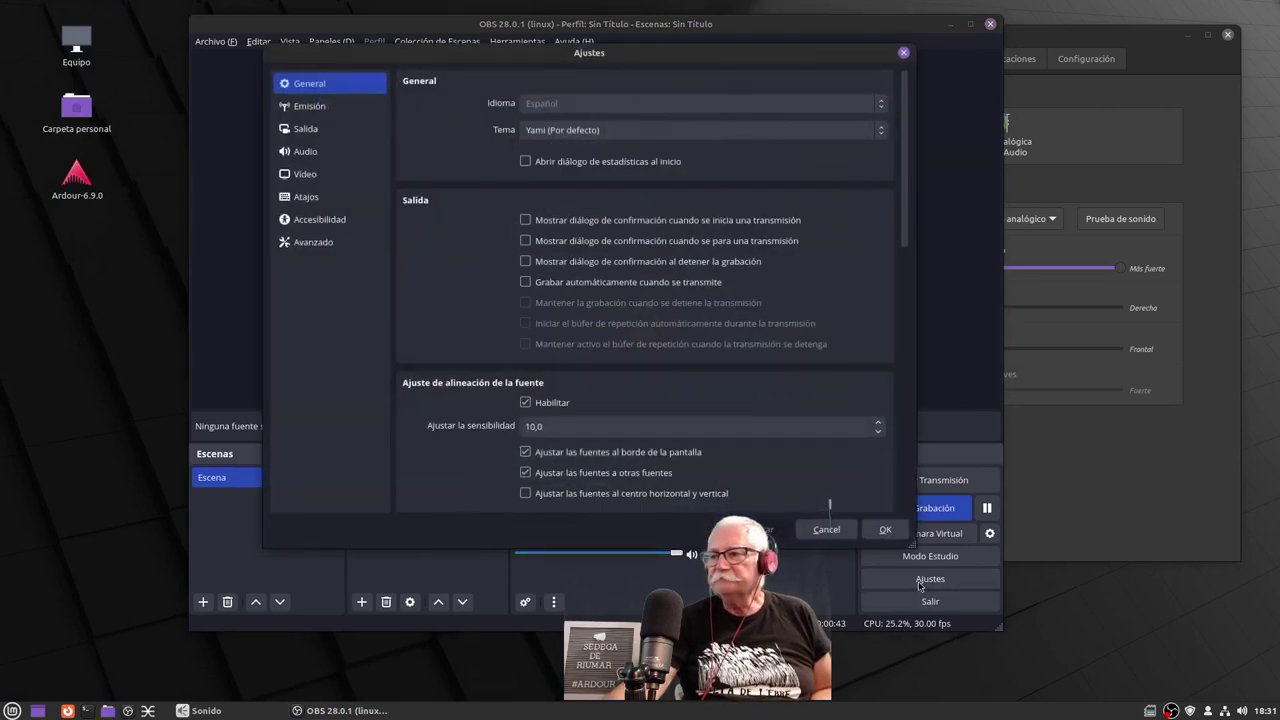
{"action": "left_click", "coordinate": [305, 151]}
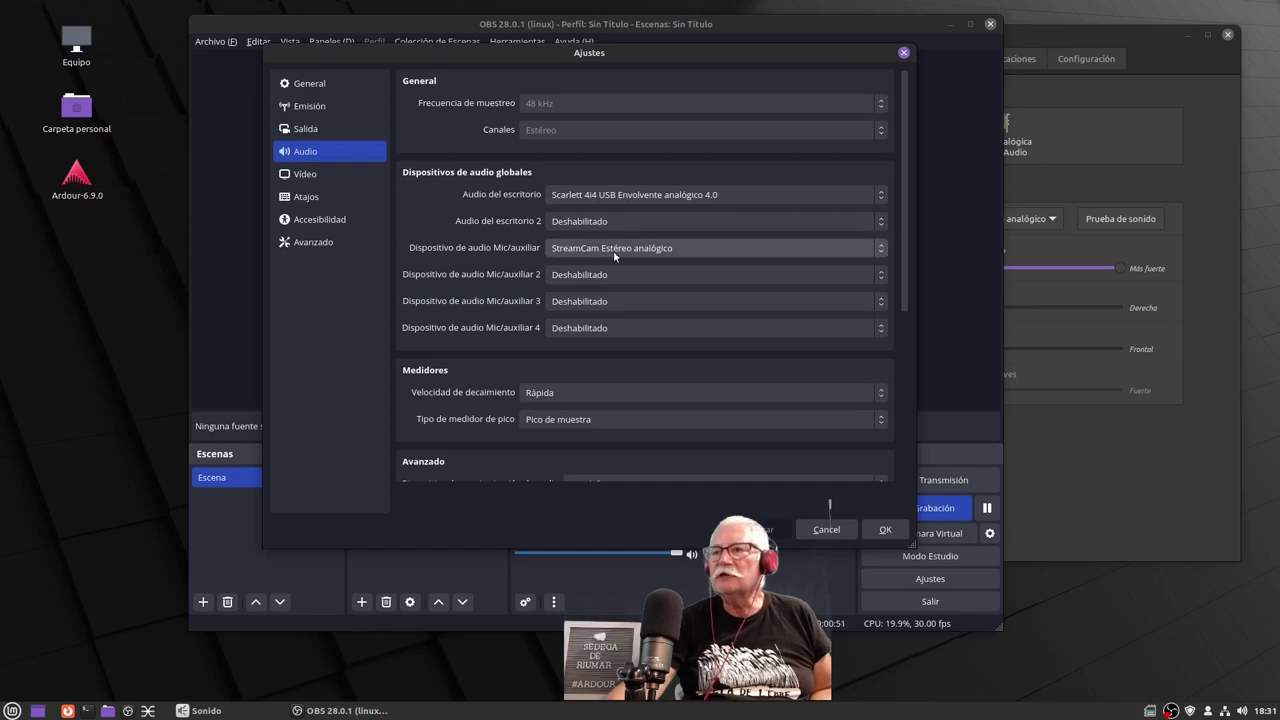
{"action": "left_click_drag", "start_coordinate": [594, 55], "coordinate": [37, 149]}
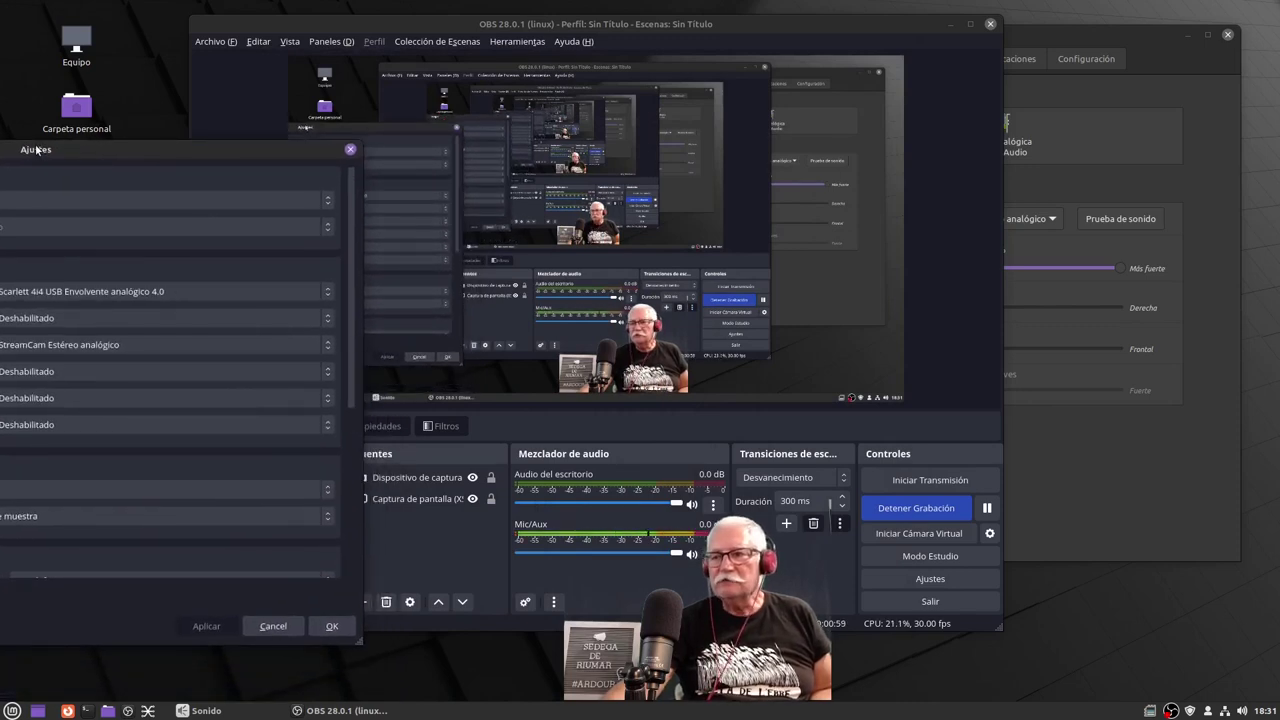
{"action": "left_click_drag", "start_coordinate": [37, 149], "coordinate": [561, 54]}
{"action": "left_click", "coordinate": [588, 250]}
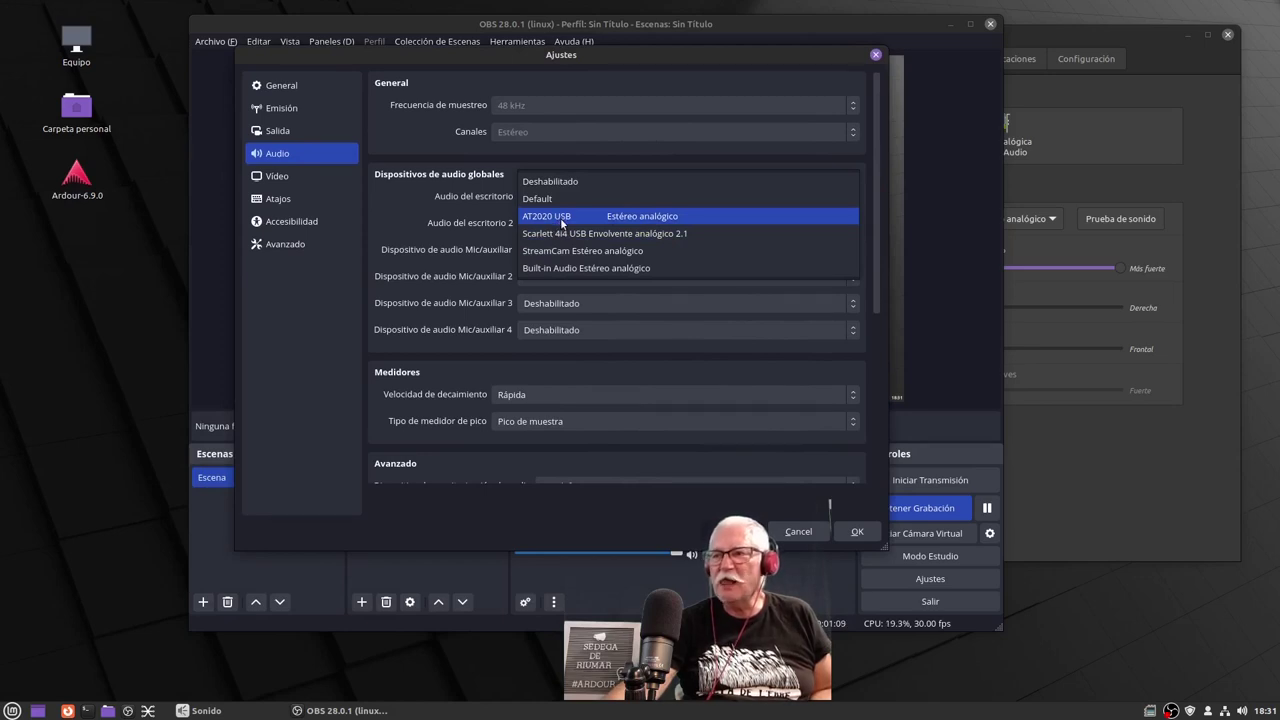
{"action": "left_click", "coordinate": [560, 217]}
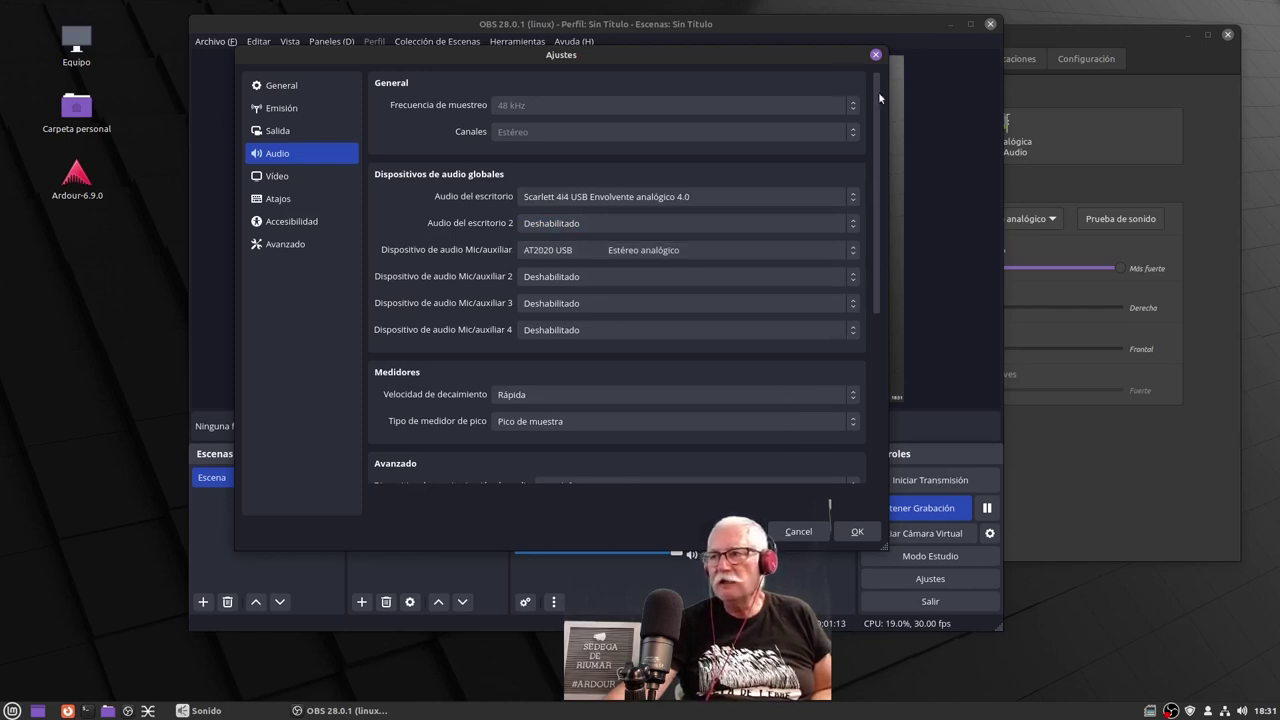
{"action": "left_click_drag", "start_coordinate": [797, 58], "coordinate": [796, 58]}
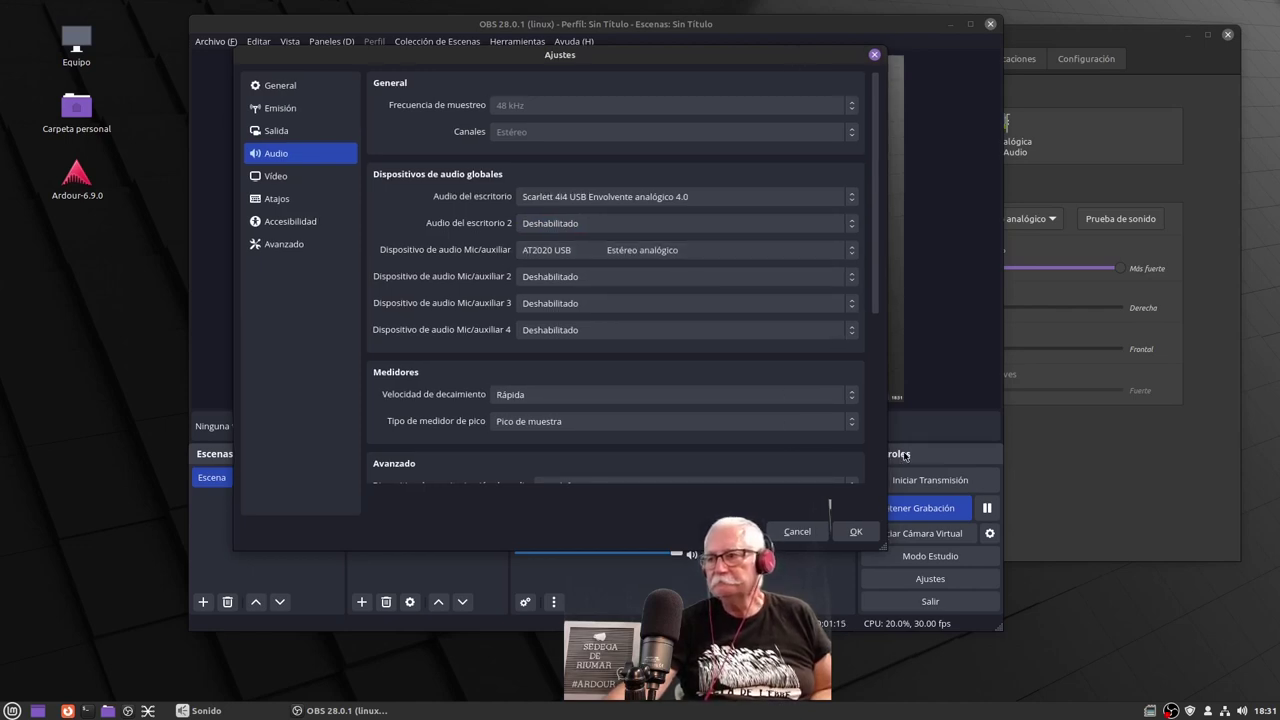
{"action": "left_click", "coordinate": [857, 532]}
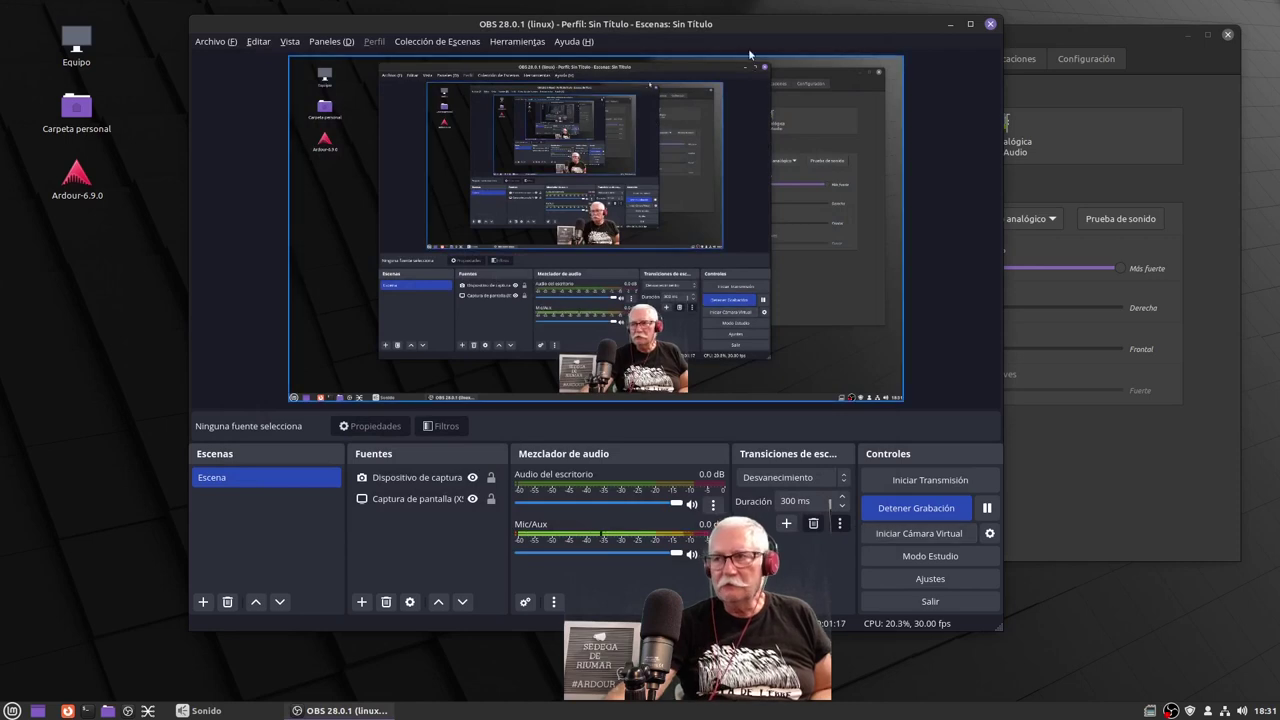
{"action": "left_click_drag", "start_coordinate": [740, 33], "coordinate": [589, 88]}
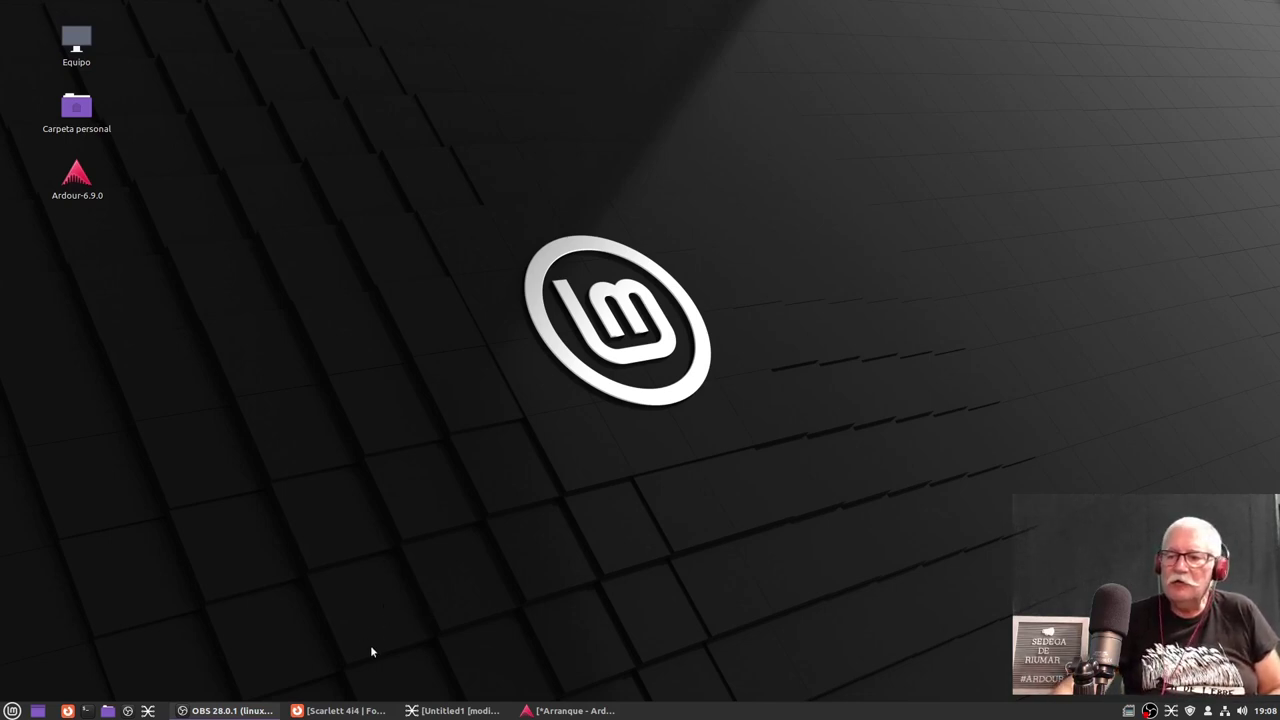
Switch to Firefox and view the Scarlett 4i4 gallery images through the third one, the rear panel.
{"action": "left_click", "coordinate": [340, 710]}
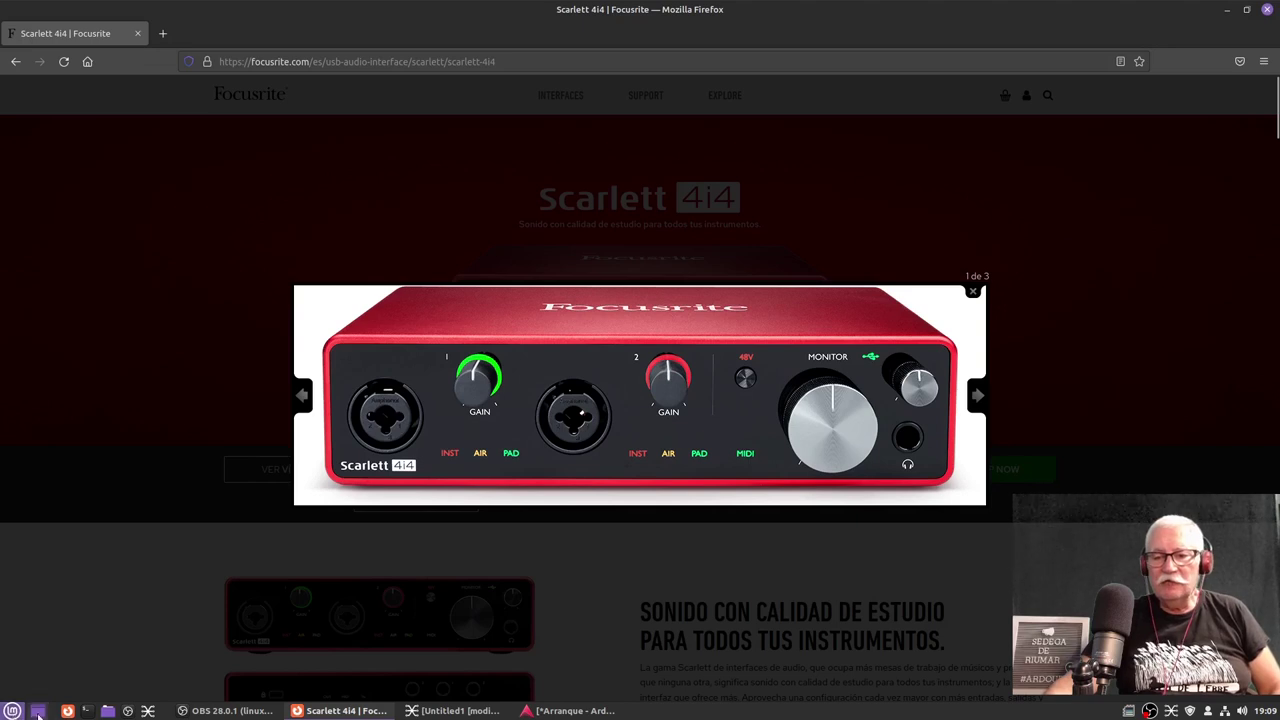
{"action": "left_click", "coordinate": [107, 711]}
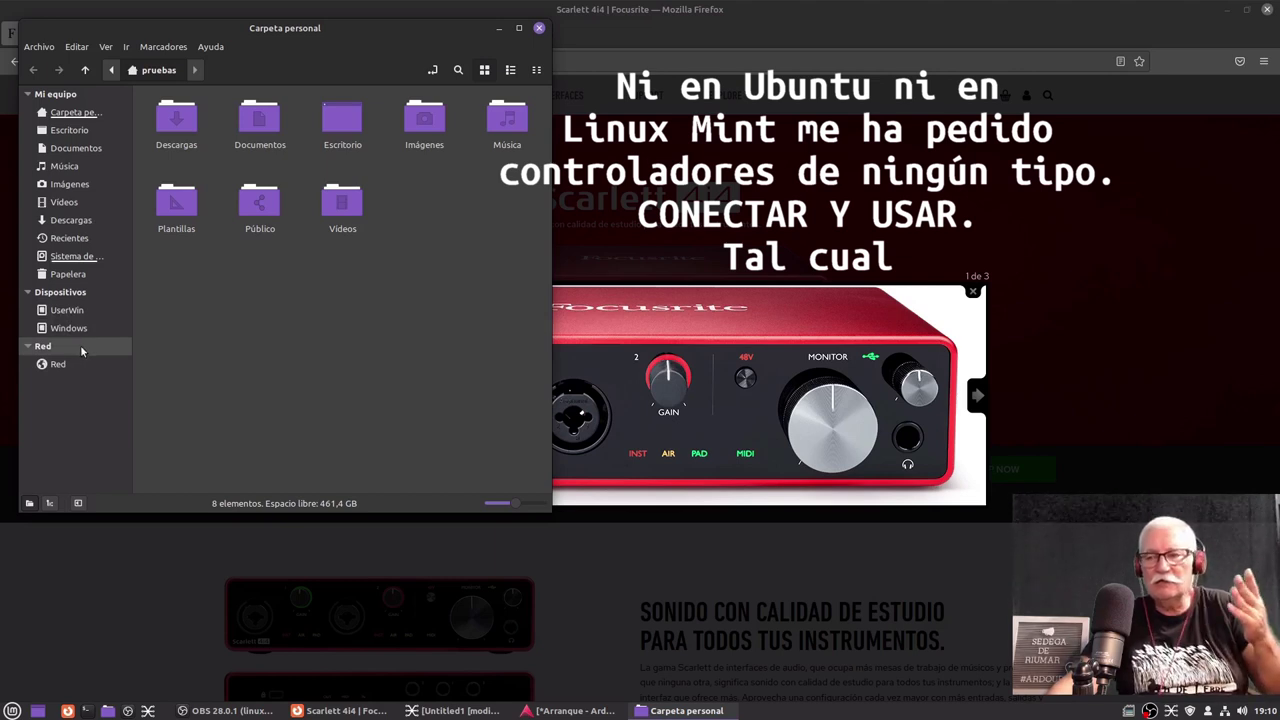
{"action": "left_click", "coordinate": [500, 32]}
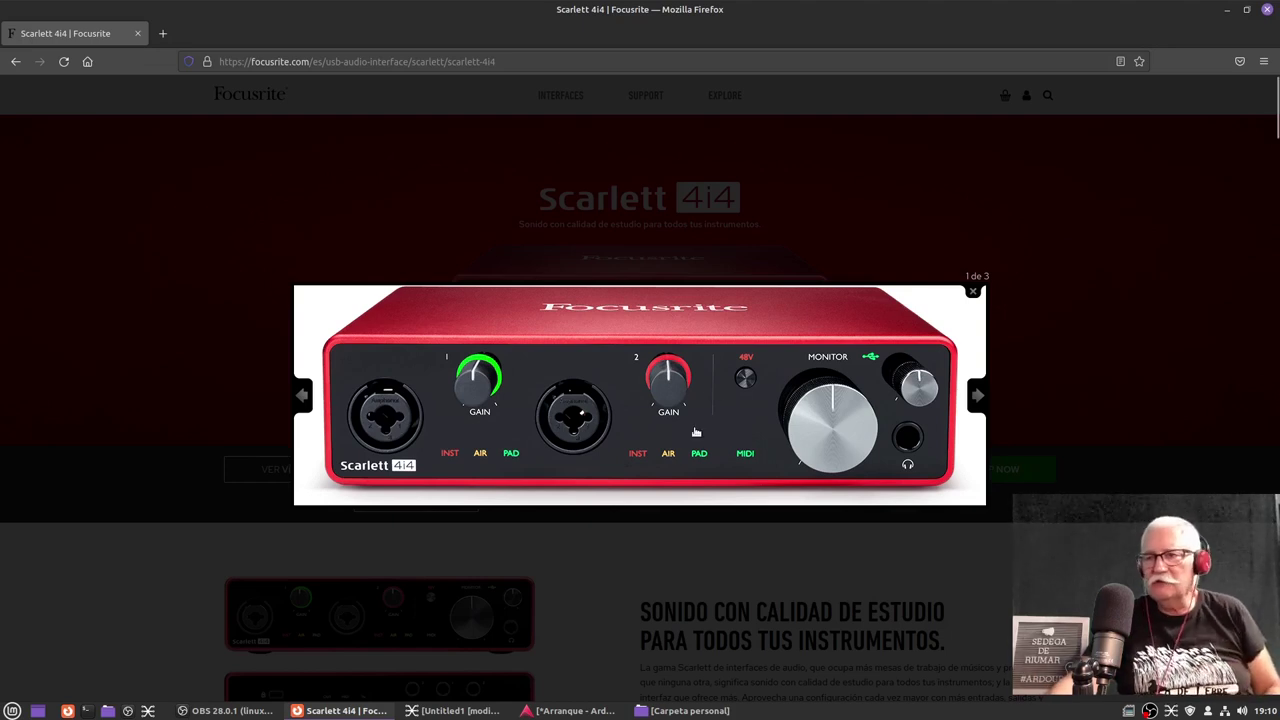
{"action": "left_click", "coordinate": [978, 396]}
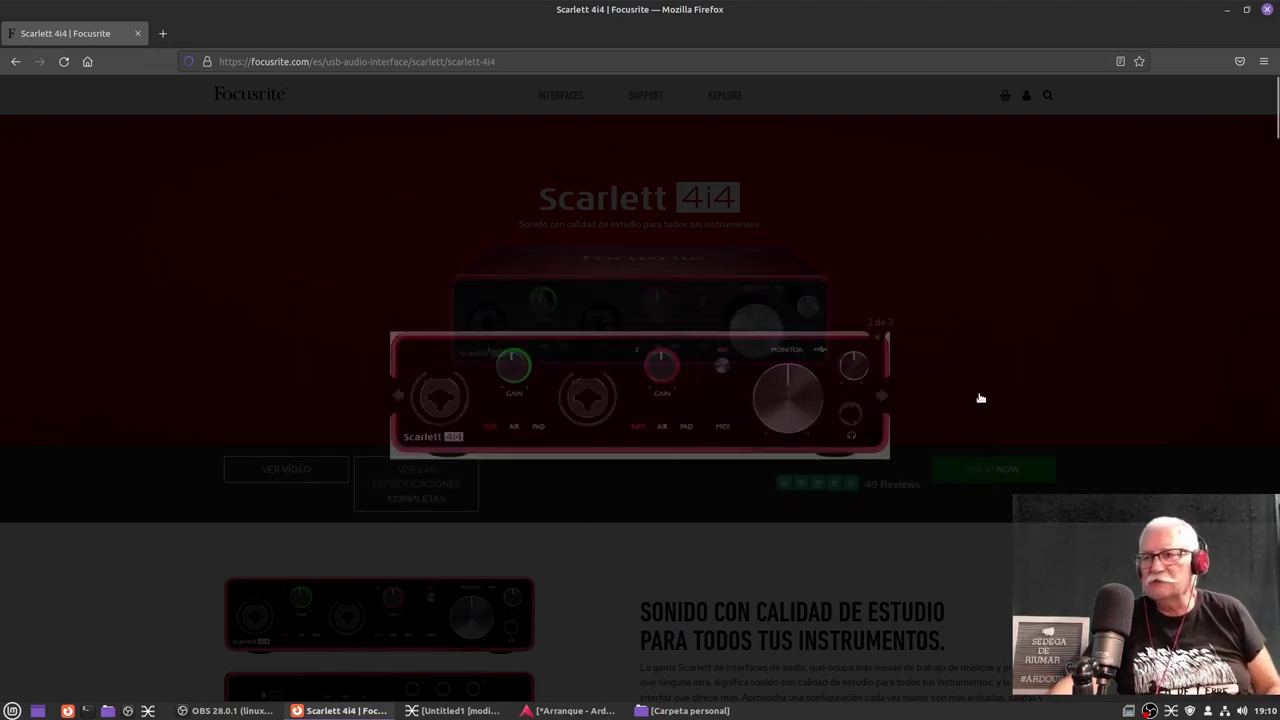
{"action": "left_click", "coordinate": [882, 396]}
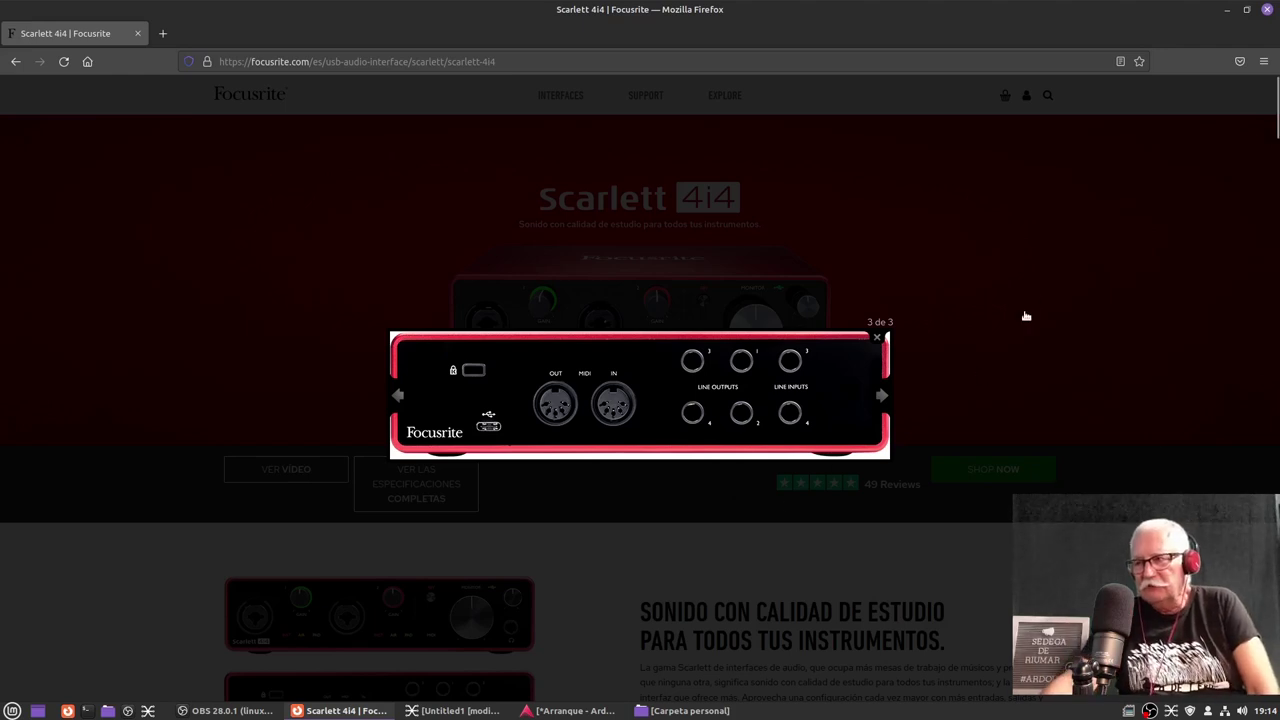
{"action": "left_click", "coordinate": [1227, 10]}
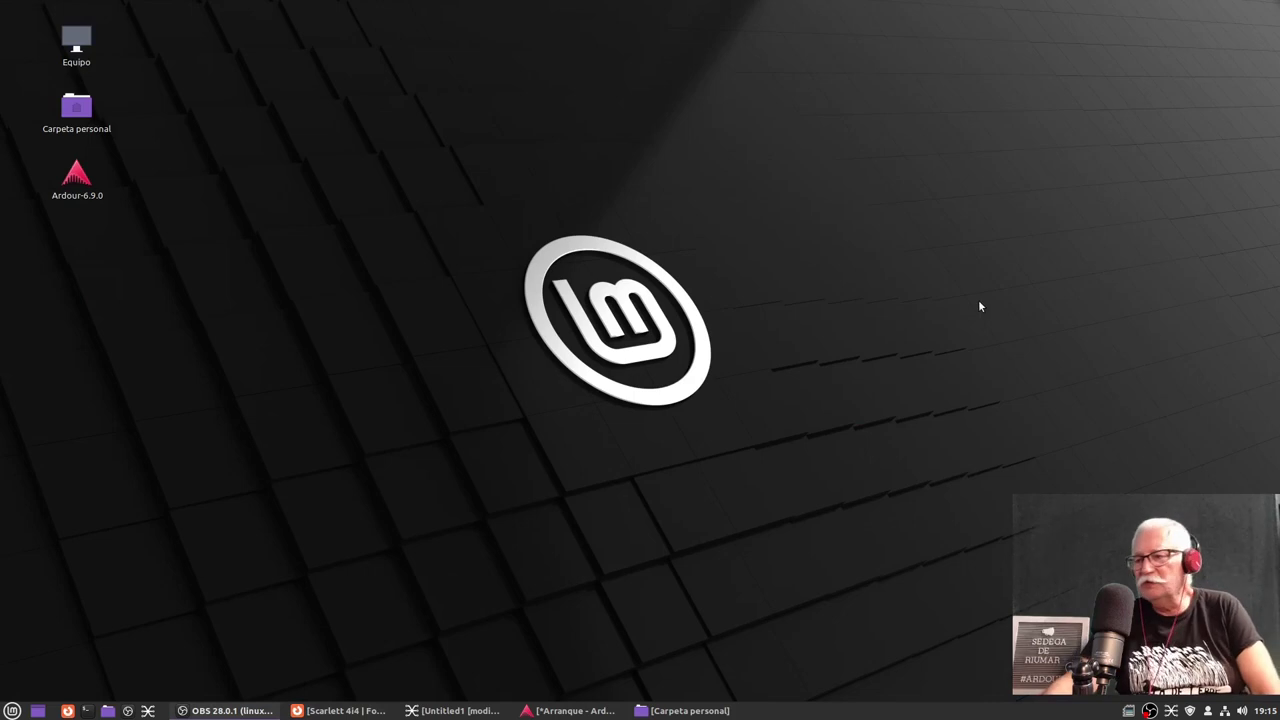
Switch to the PipeWire graph and move the ardour node below the PulseAudio JACK Source node so they no longer overlap.
{"action": "left_click", "coordinate": [447, 710]}
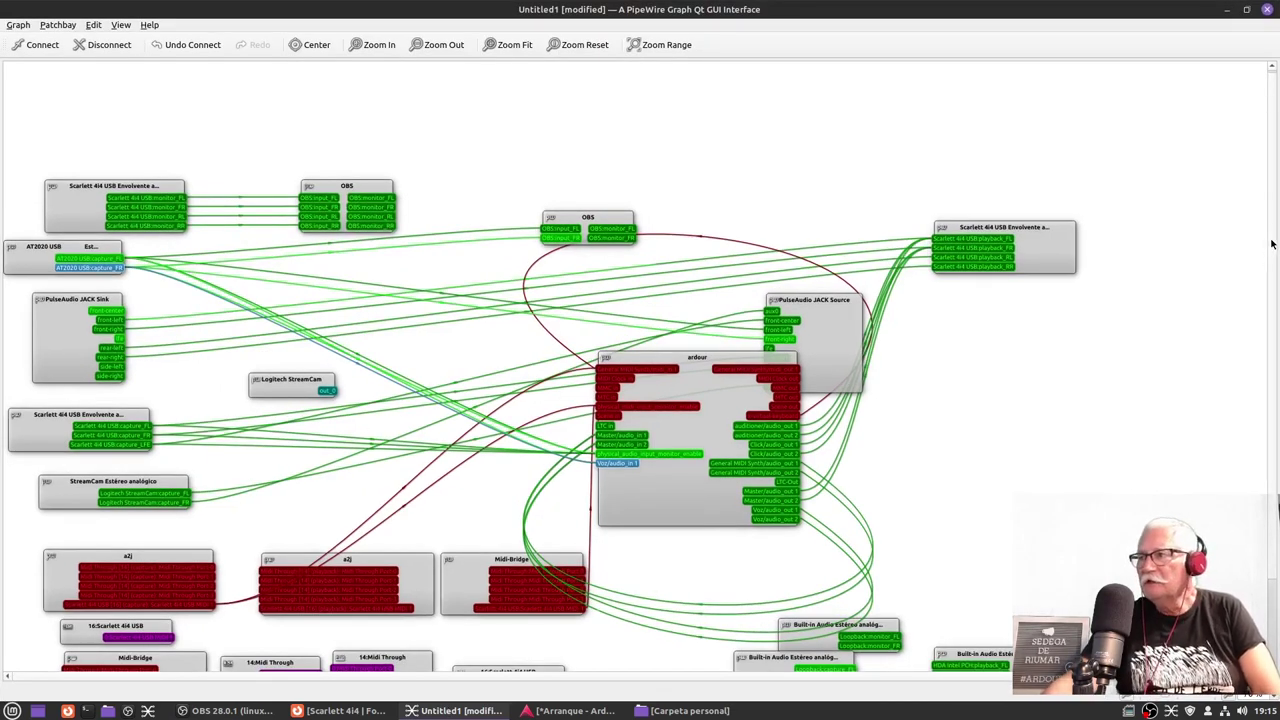
{"action": "scroll", "coordinate": [1268, 265], "scroll_direction": "down", "scroll_amount": 1}
{"action": "scroll", "coordinate": [1268, 270], "scroll_direction": "down", "scroll_amount": 3}
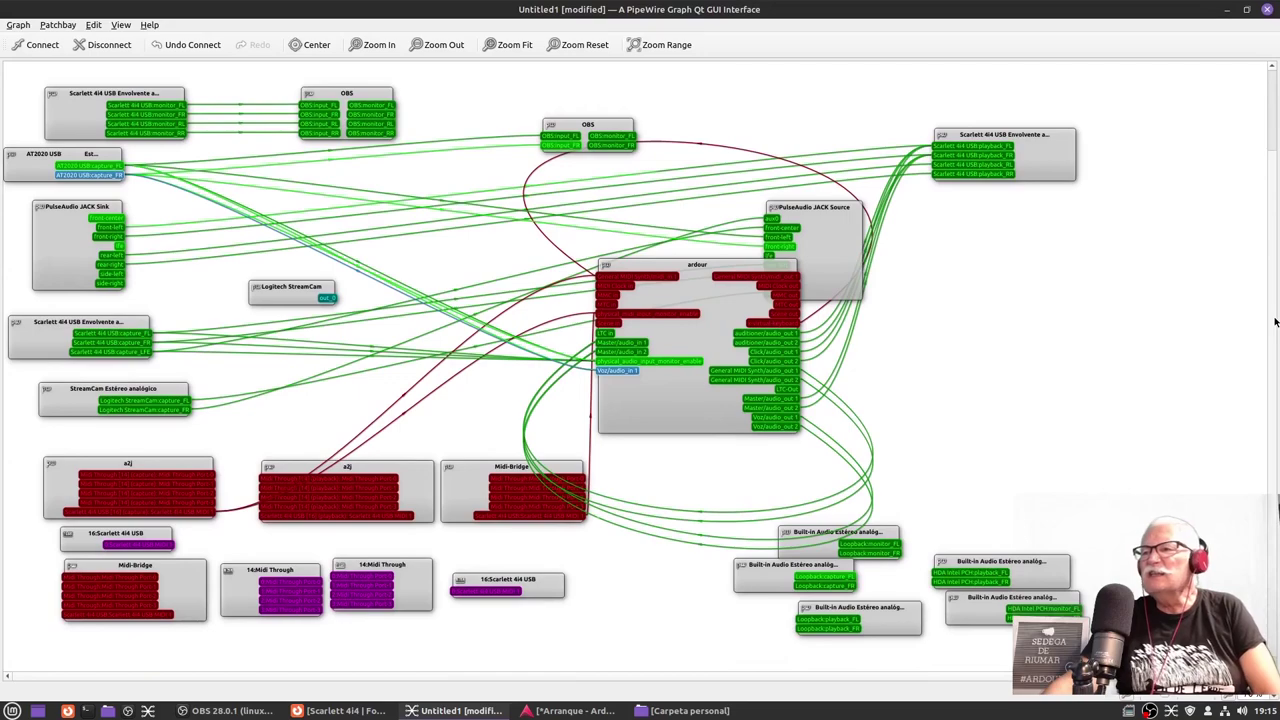
{"action": "left_click_drag", "start_coordinate": [712, 268], "coordinate": [763, 346]}
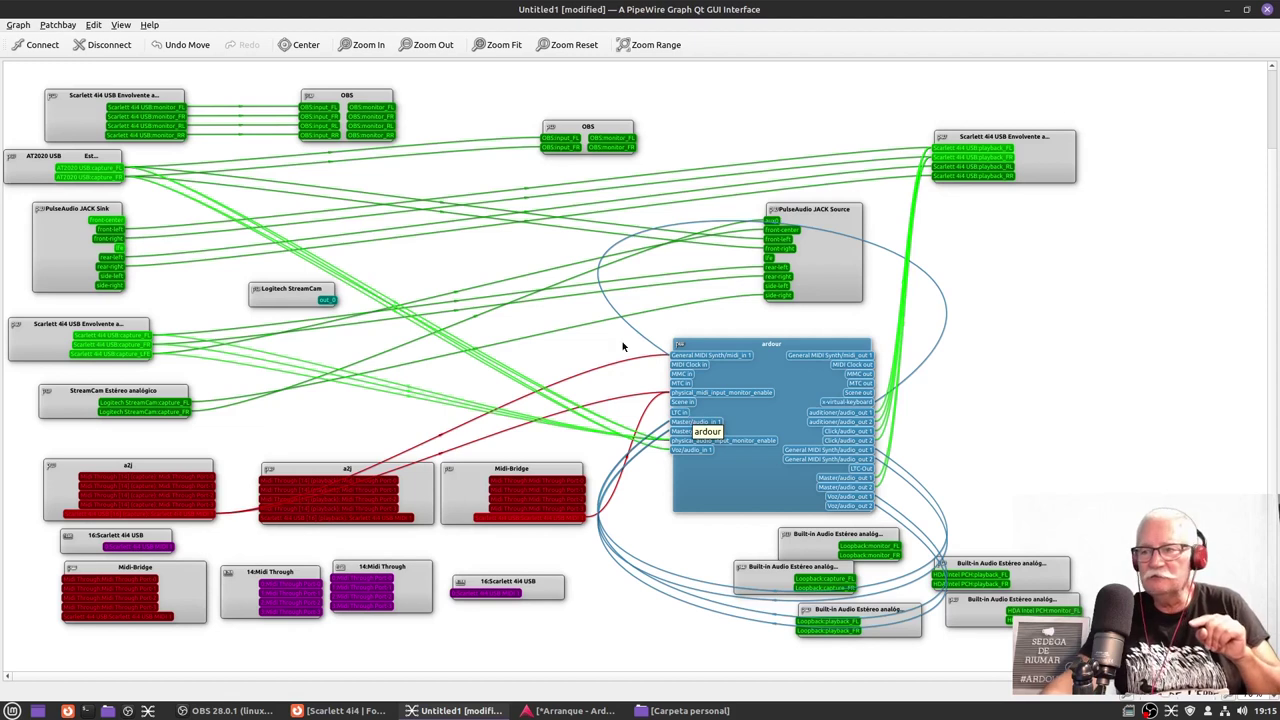
{"action": "left_click_drag", "start_coordinate": [745, 350], "coordinate": [690, 323]}
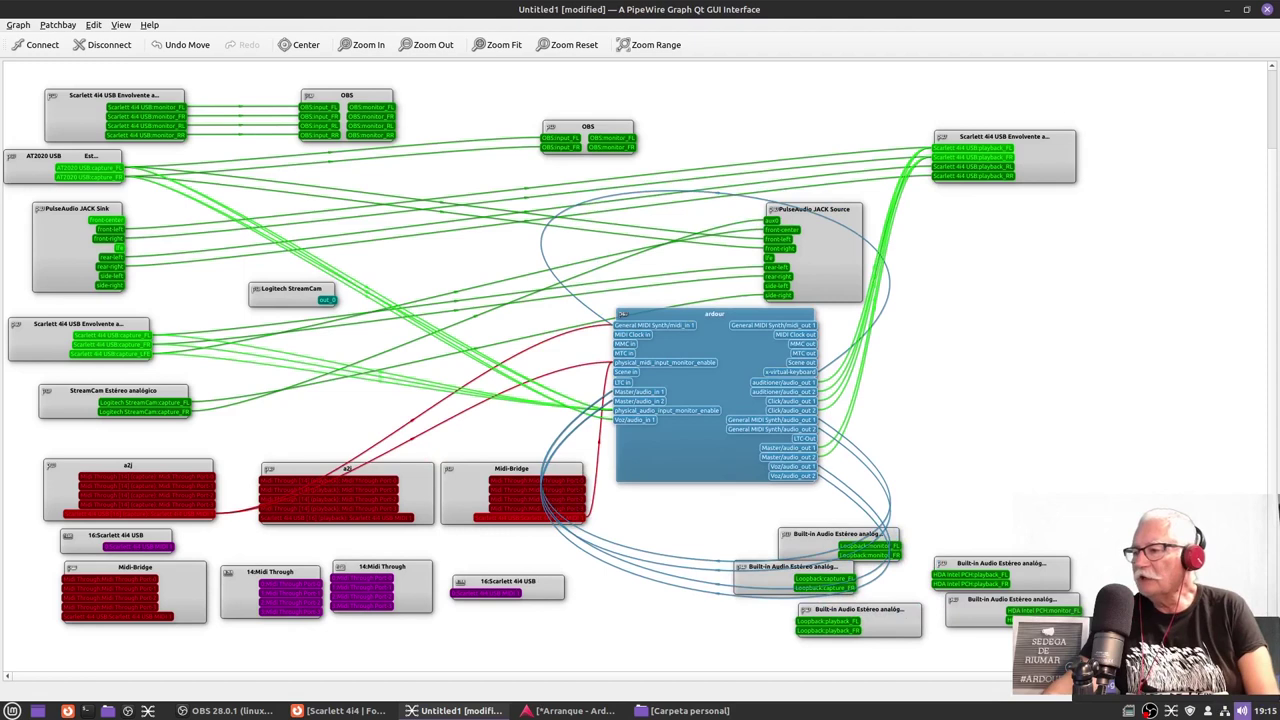
Open the sound test for the Scarlett 4i4 USB output in the system sound settings, and move the cinnamon node above the OBS nodes.
{"action": "left_click_drag", "start_coordinate": [722, 164], "coordinate": [963, 212]}
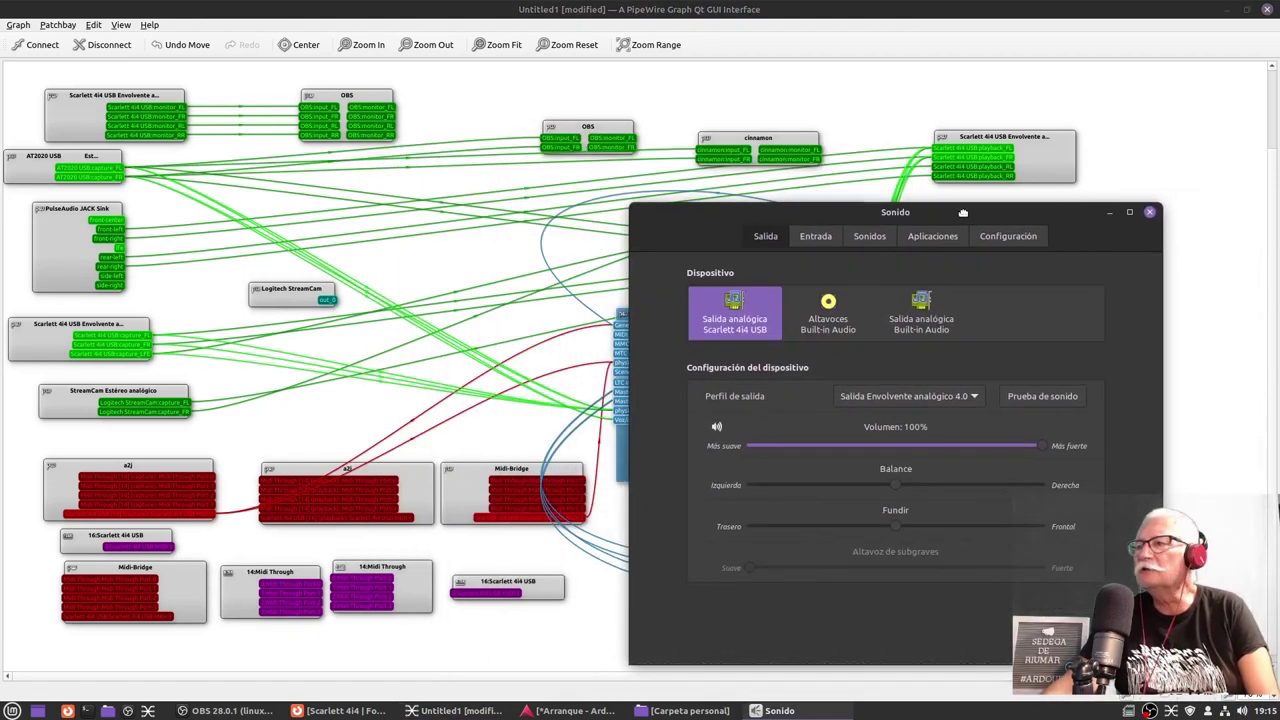
{"action": "left_click", "coordinate": [1056, 398]}
{"action": "left_click_drag", "start_coordinate": [876, 303], "coordinate": [986, 369]}
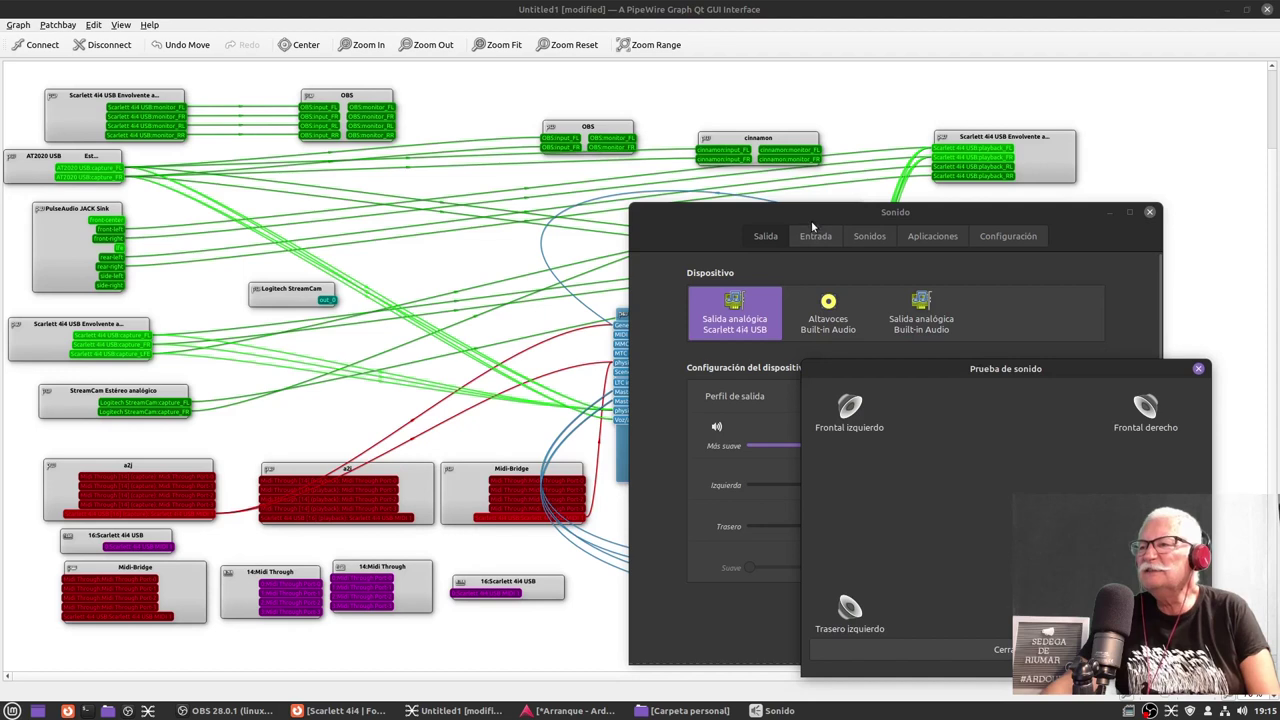
{"action": "left_click_drag", "start_coordinate": [738, 136], "coordinate": [703, 88]}
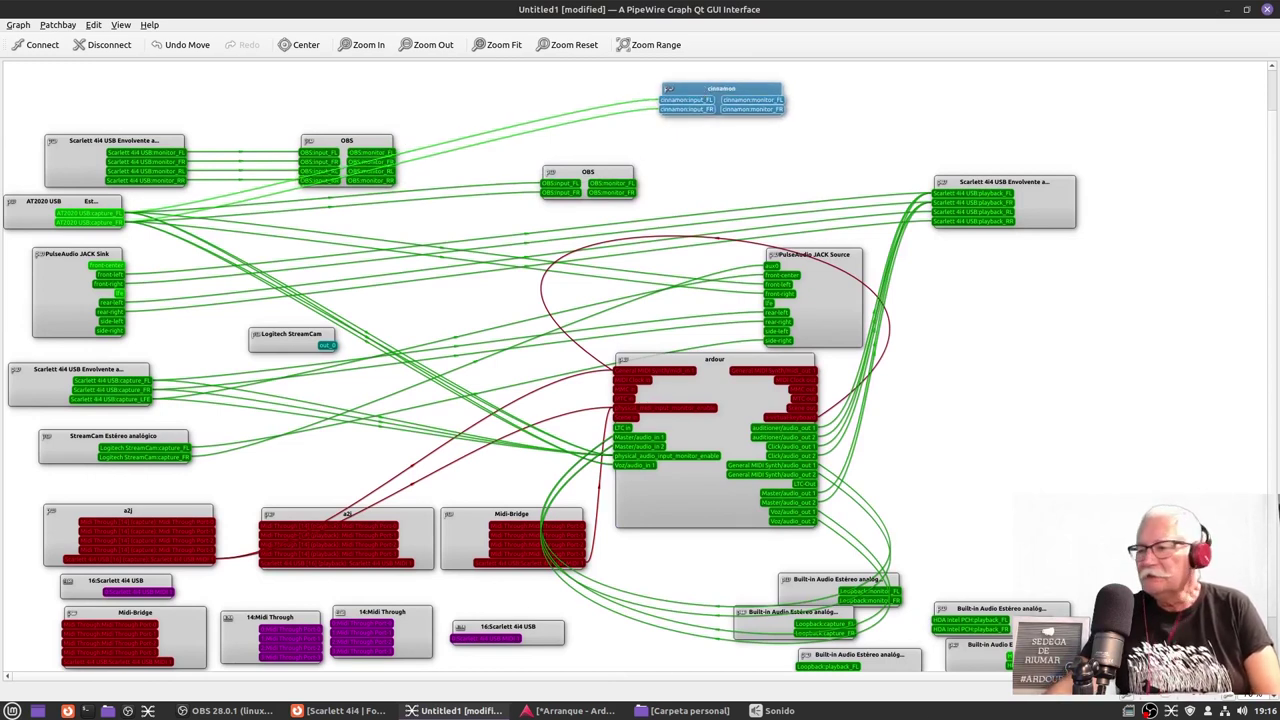
Return to the sound test and play the front right, front left and rear left speakers while watching the graph.
{"action": "left_click", "coordinate": [778, 710]}
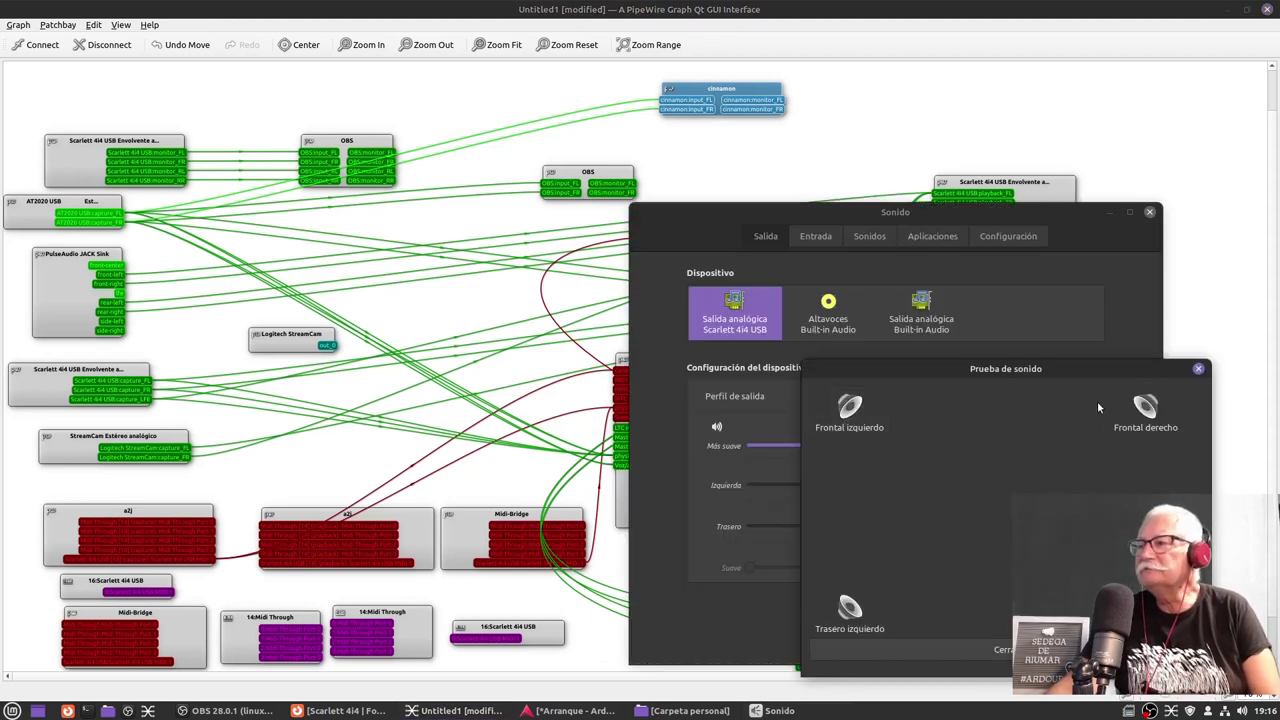
{"action": "left_click", "coordinate": [1145, 412]}
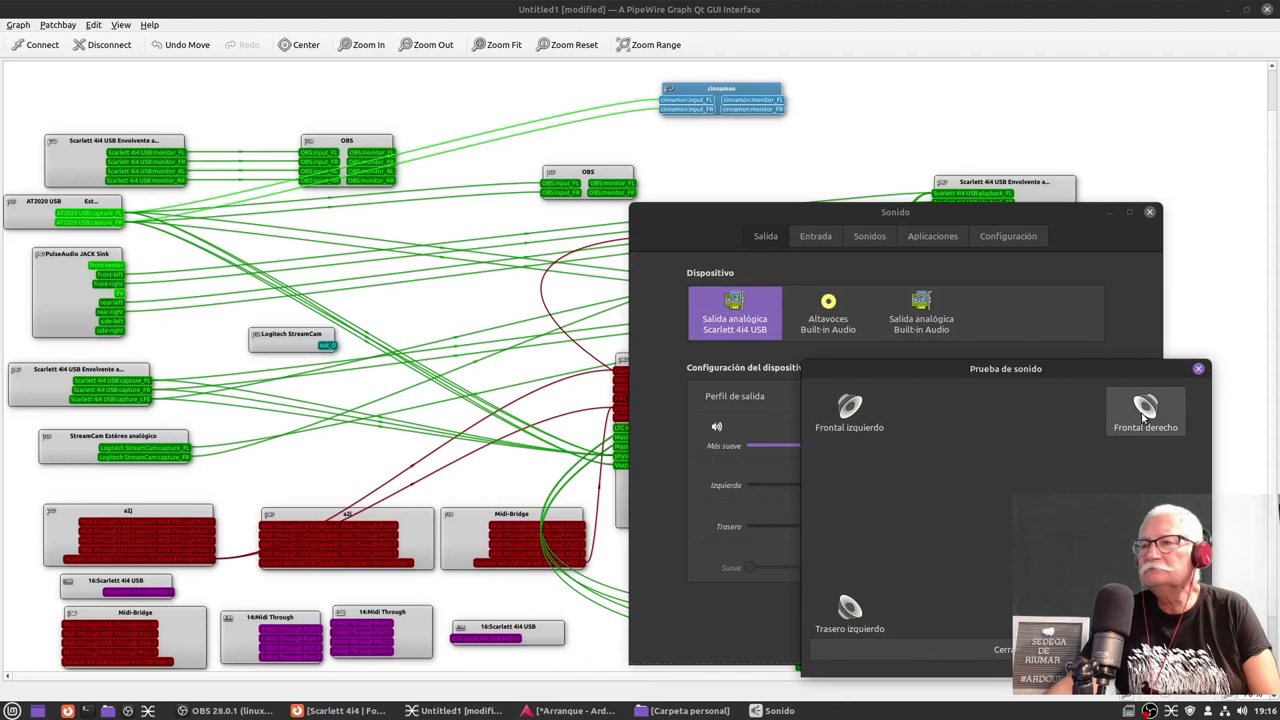
{"action": "left_click", "coordinate": [834, 413]}
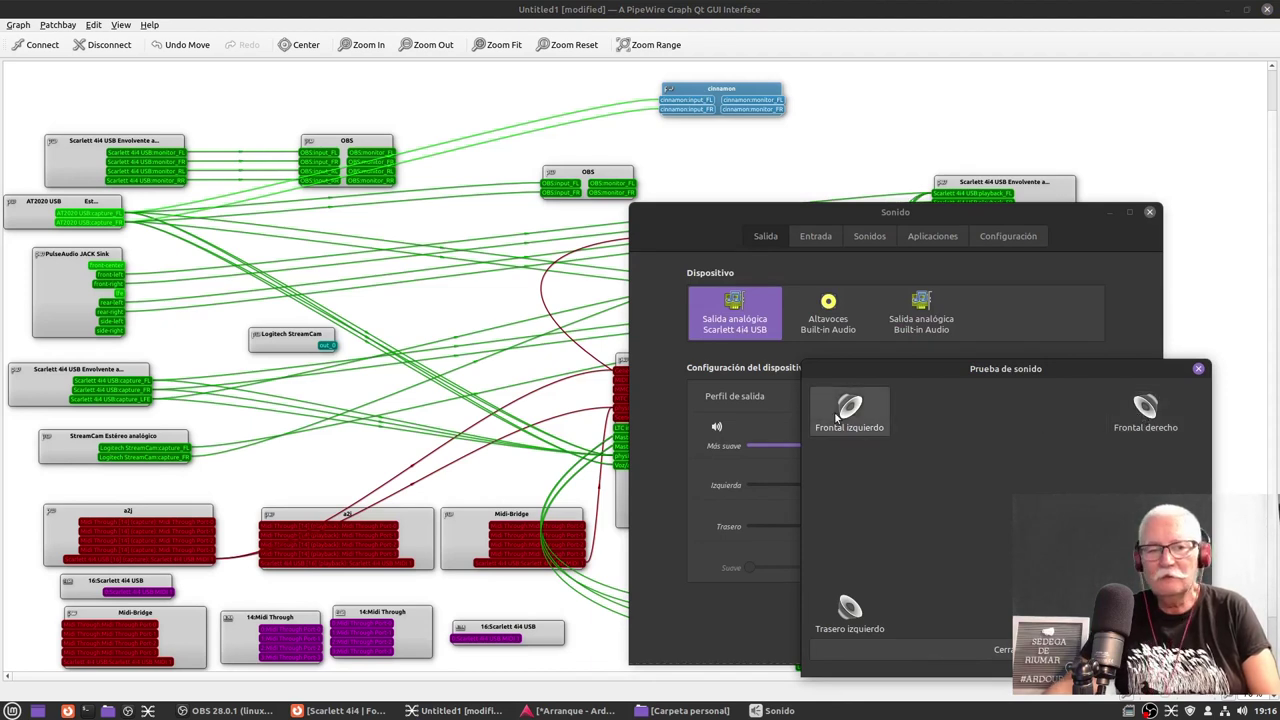
{"action": "left_click", "coordinate": [1146, 412]}
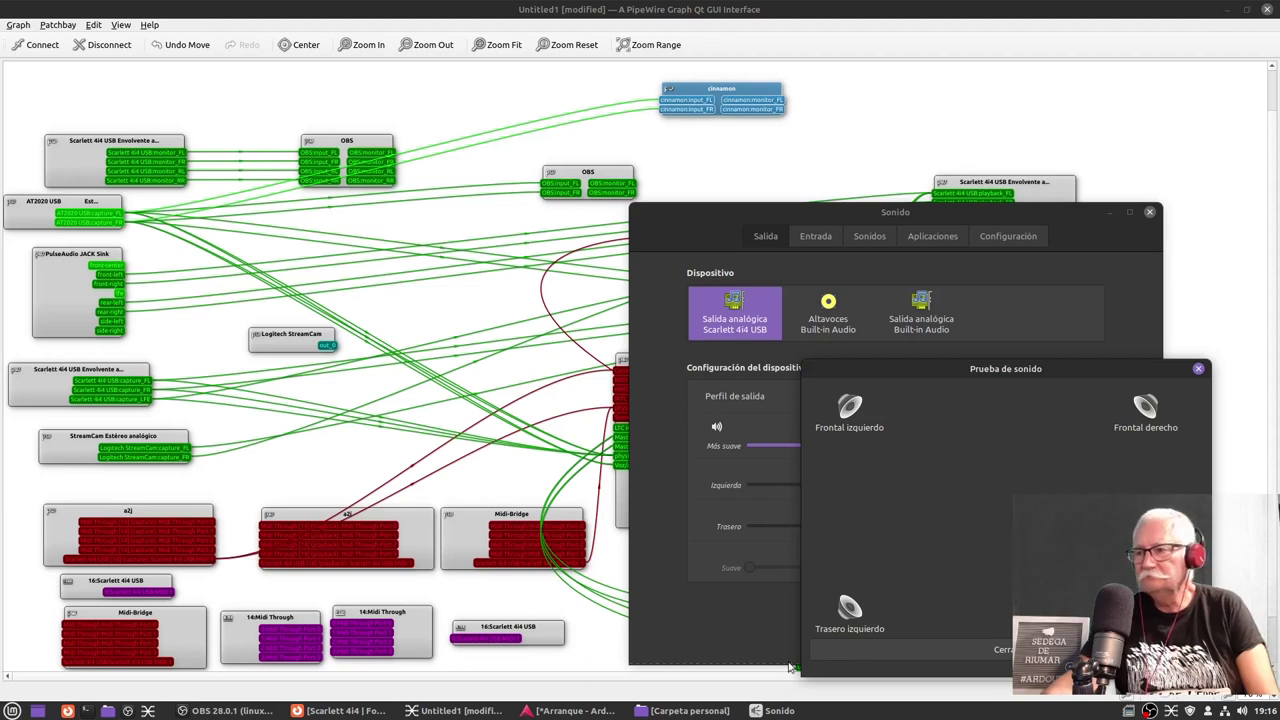
{"action": "left_click", "coordinate": [842, 620]}
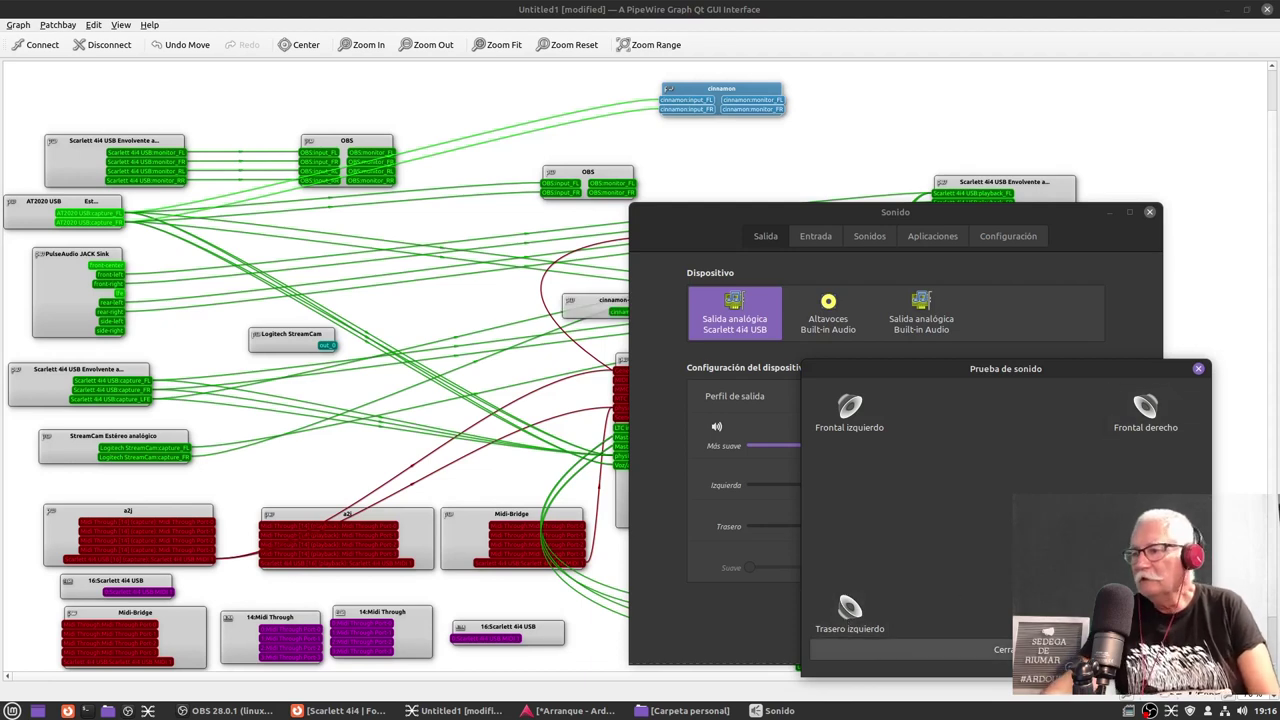
{"action": "left_click_drag", "start_coordinate": [788, 220], "coordinate": [760, 387]}
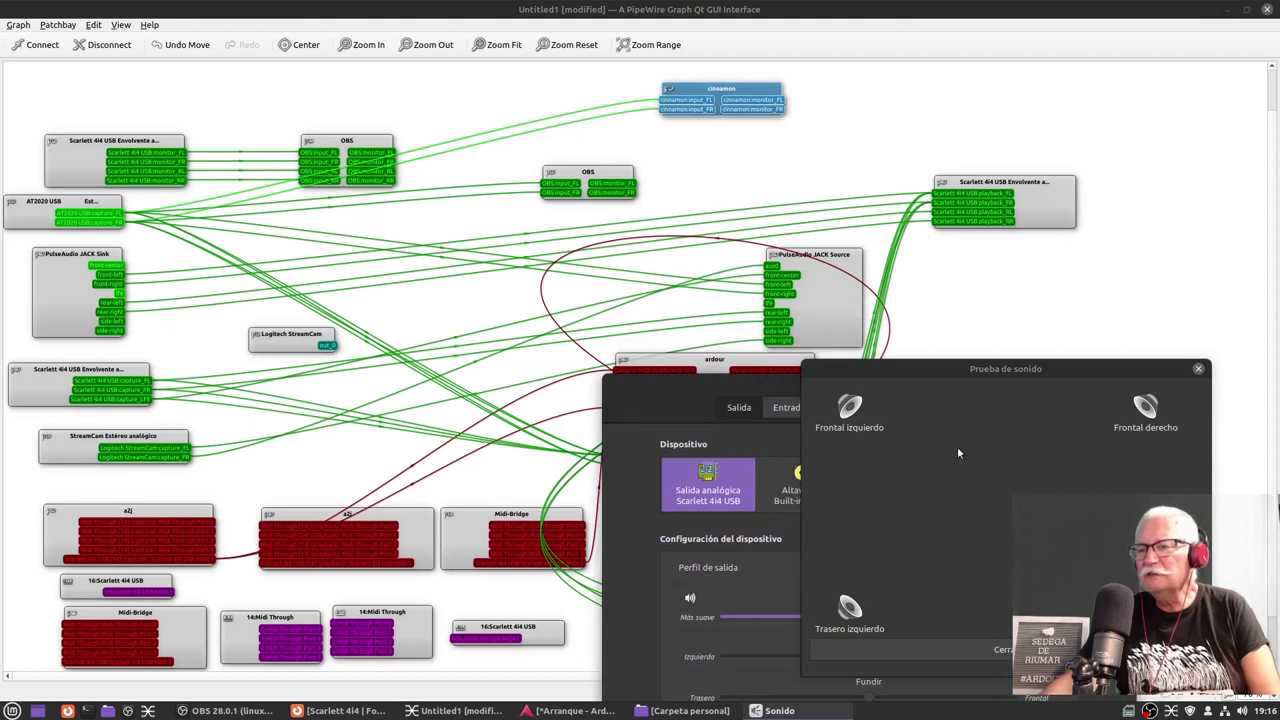
Close the sound test and the sound settings, and shift the Scarlett 4i4 USB capture node slightly in the graph.
{"action": "left_click", "coordinate": [1030, 649]}
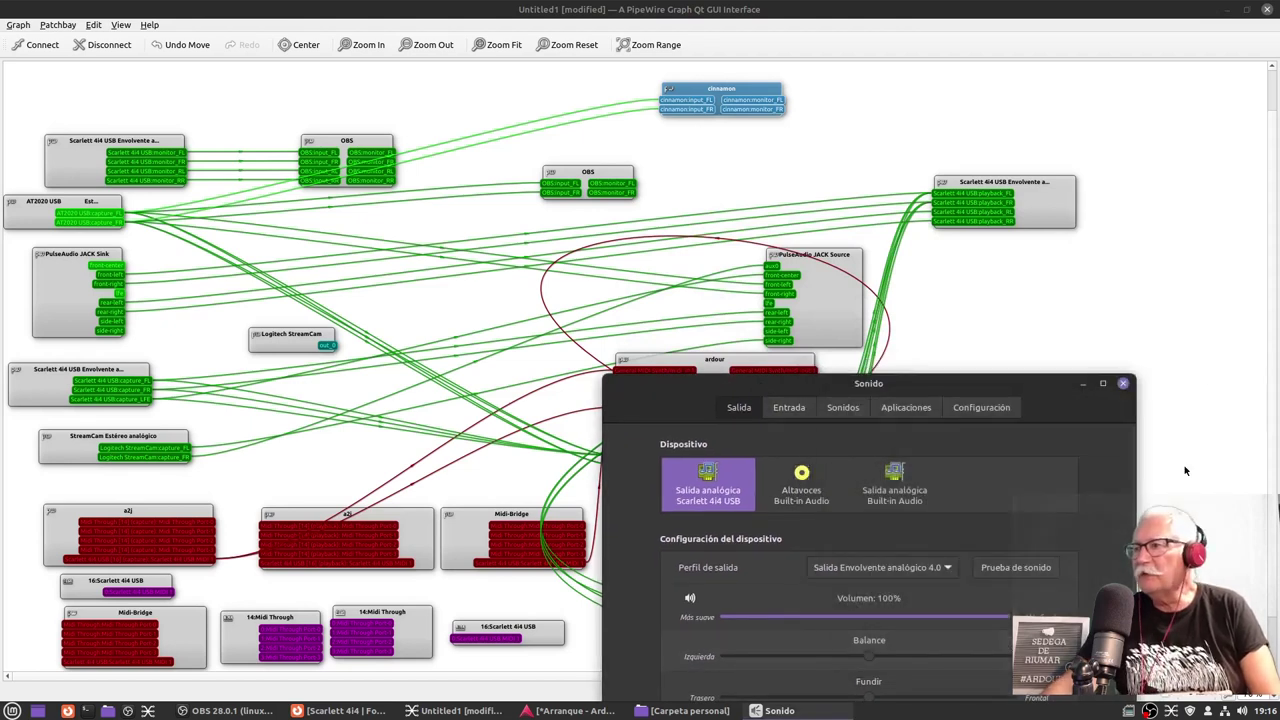
{"action": "left_click", "coordinate": [1124, 384]}
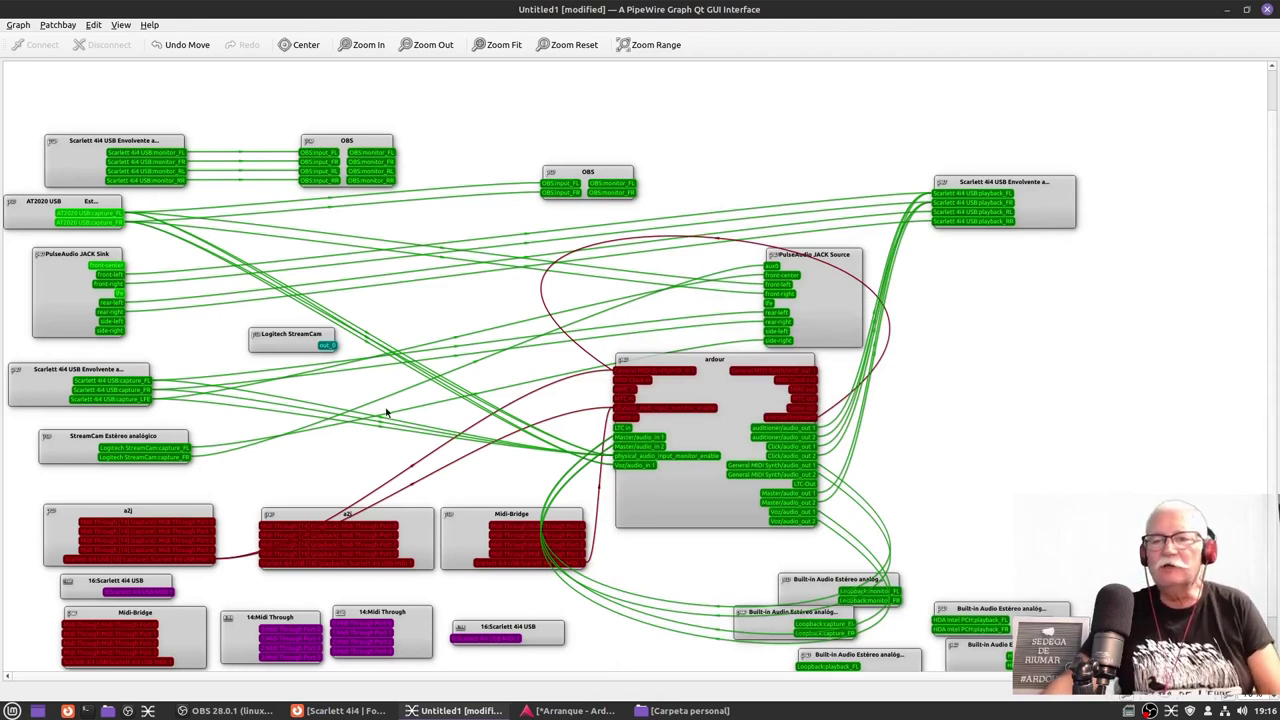
{"action": "left_click_drag", "start_coordinate": [41, 384], "coordinate": [61, 371]}
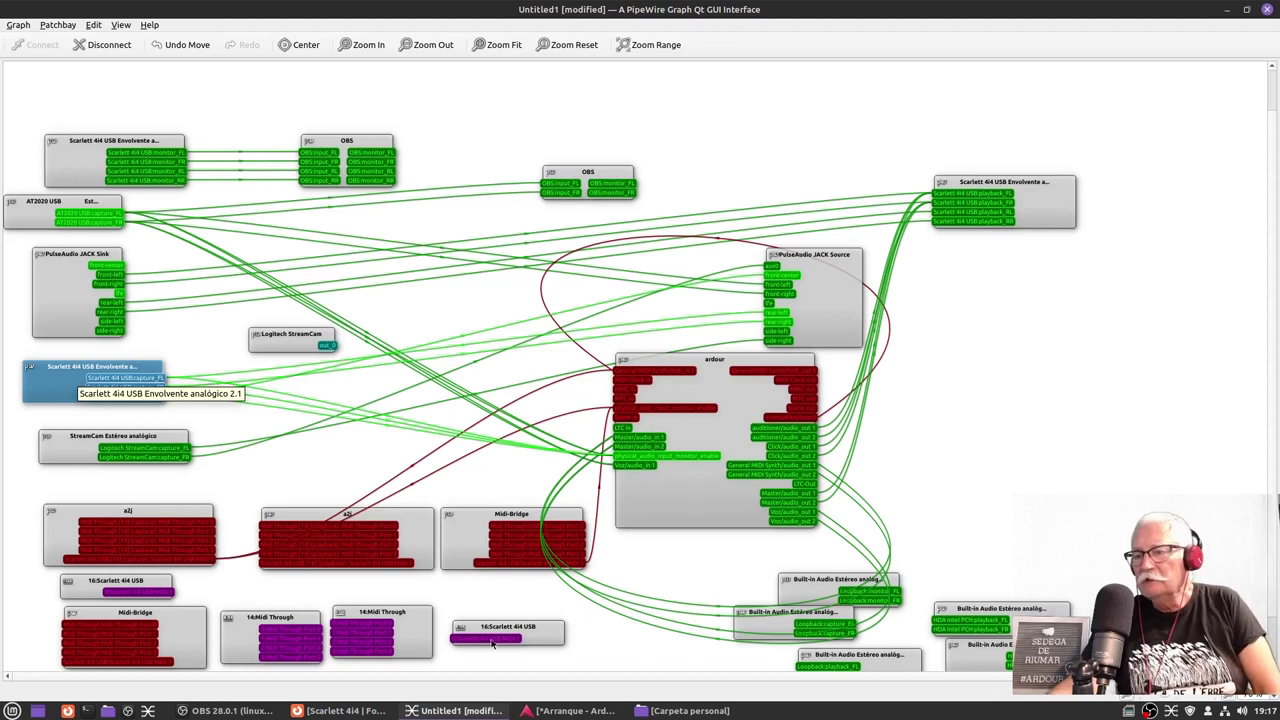
Switch to Ardour and view the editing options for the Take1_Voz-1.1 region on the Voz track.
{"action": "left_click", "coordinate": [556, 712]}
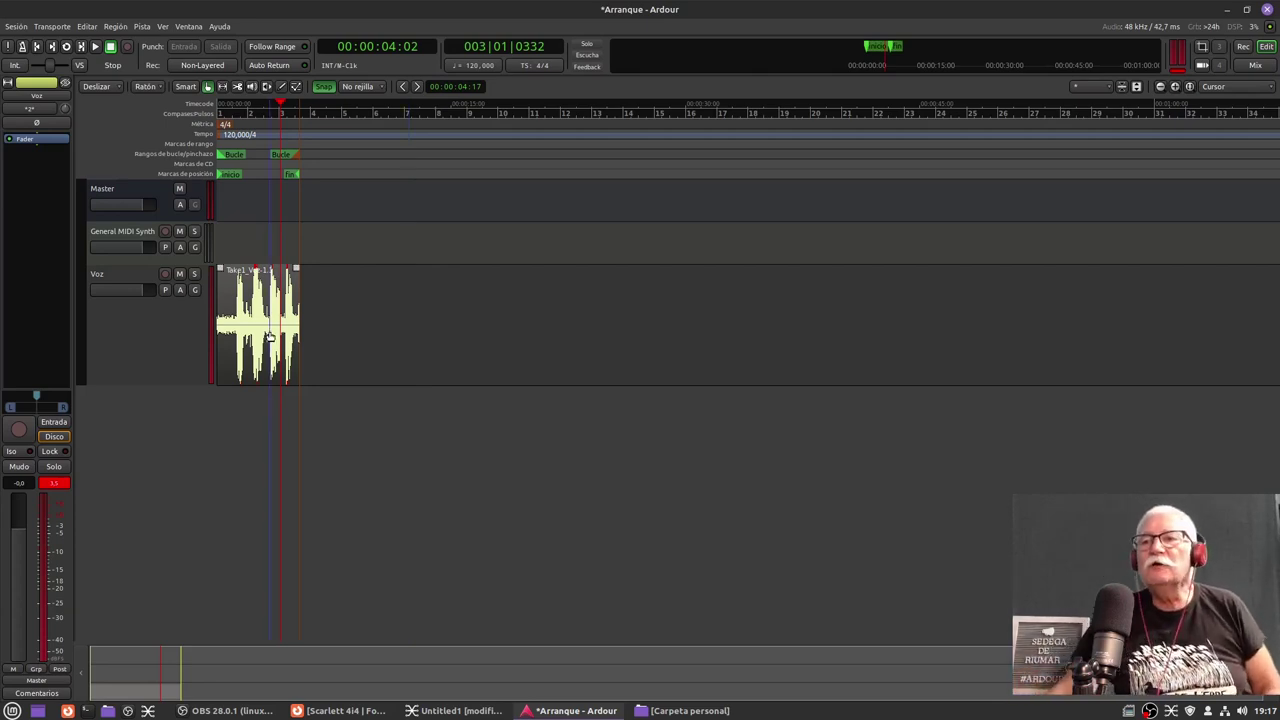
{"action": "right_click", "coordinate": [251, 344]}
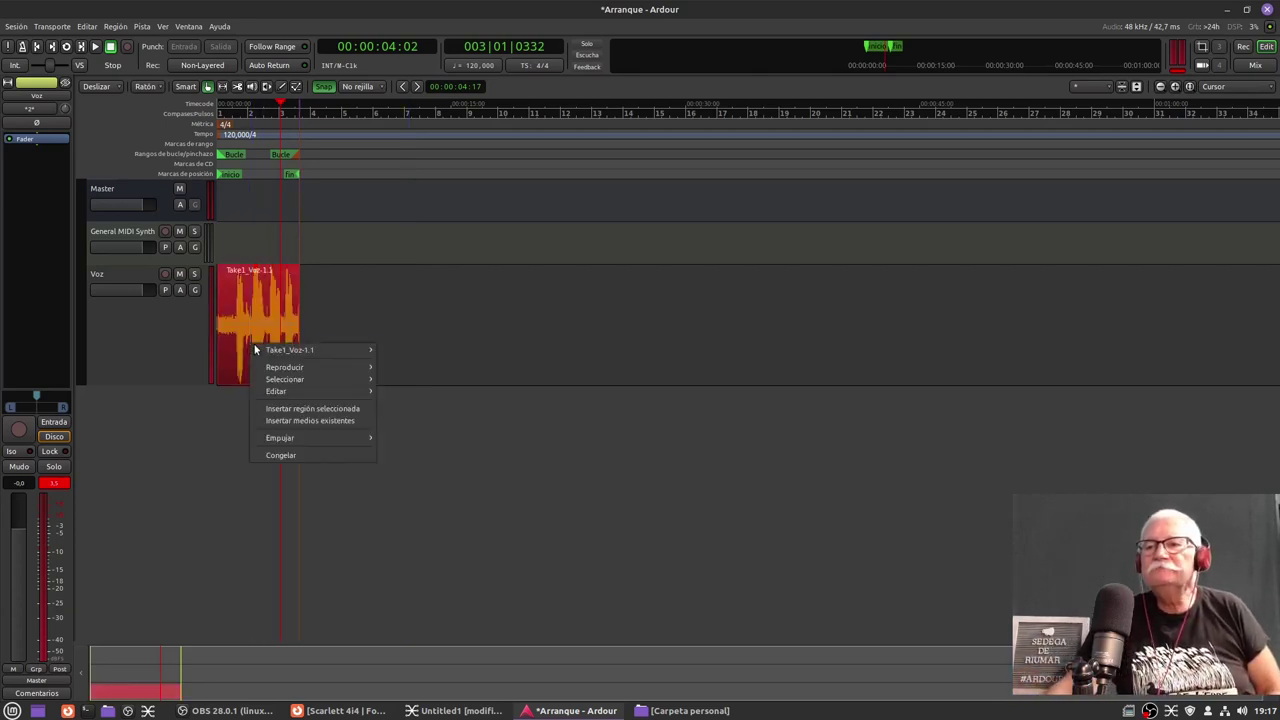
{"action": "mouse_move", "coordinate": [303, 397]}
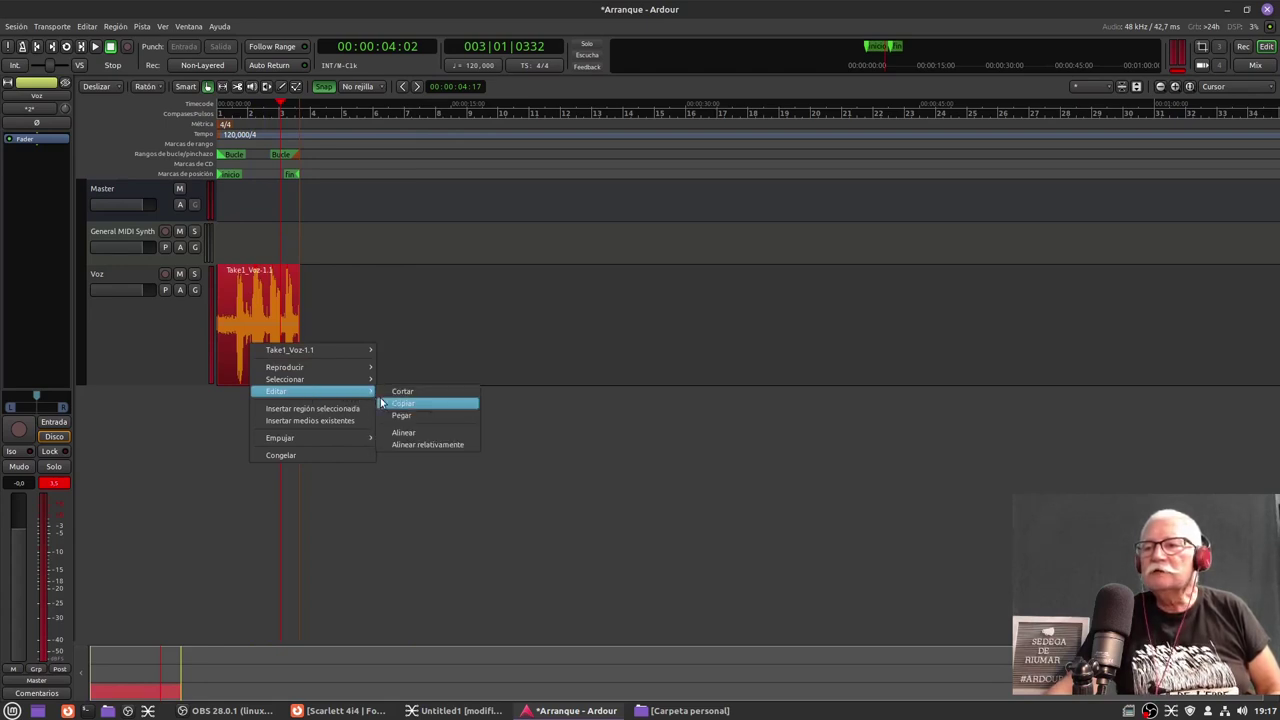
{"action": "left_click", "coordinate": [238, 525]}
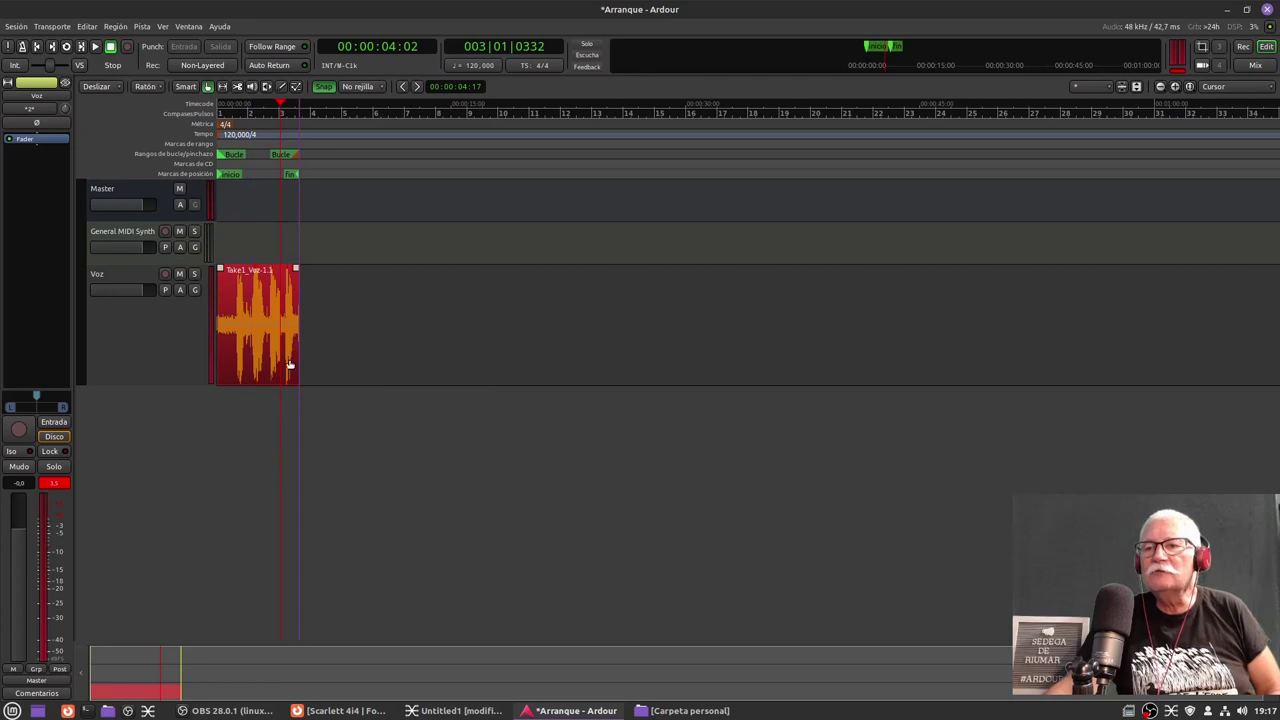
Delete the Take1_Voz-1.1 region, arm the Voz track and record a new take from the session start.
{"action": "key", "text": "Delete"}
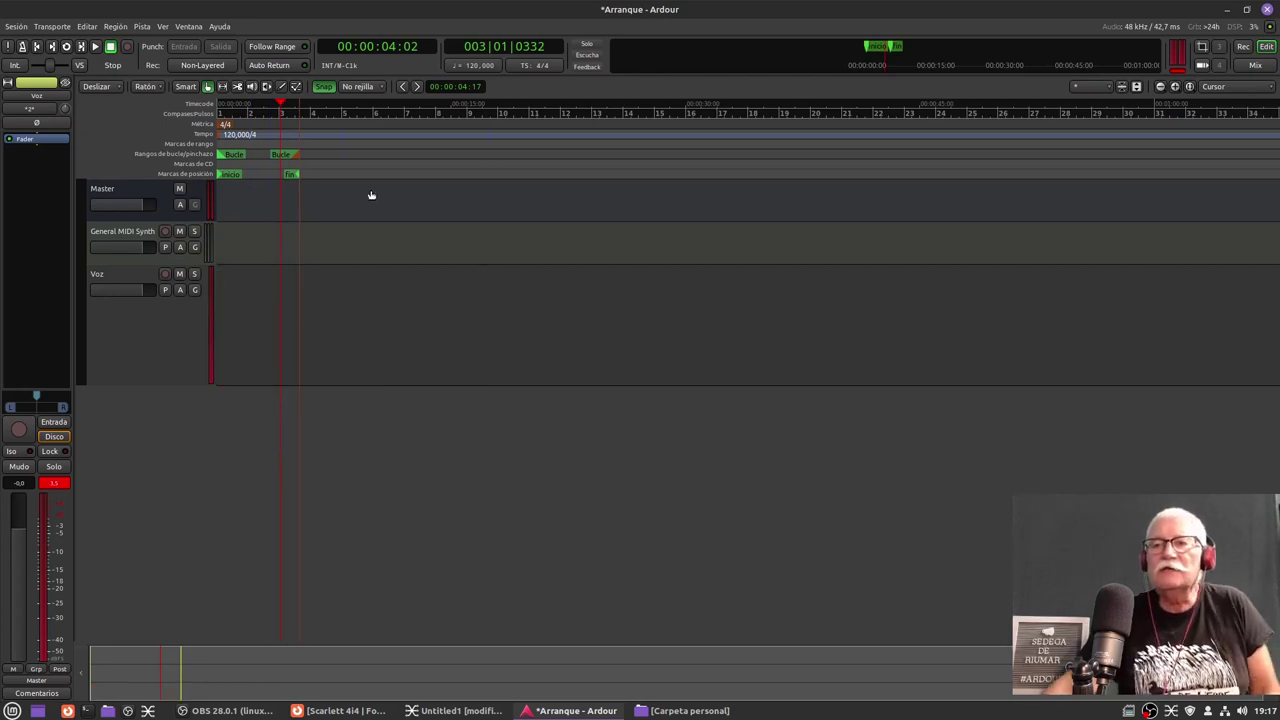
{"action": "left_click", "coordinate": [166, 279]}
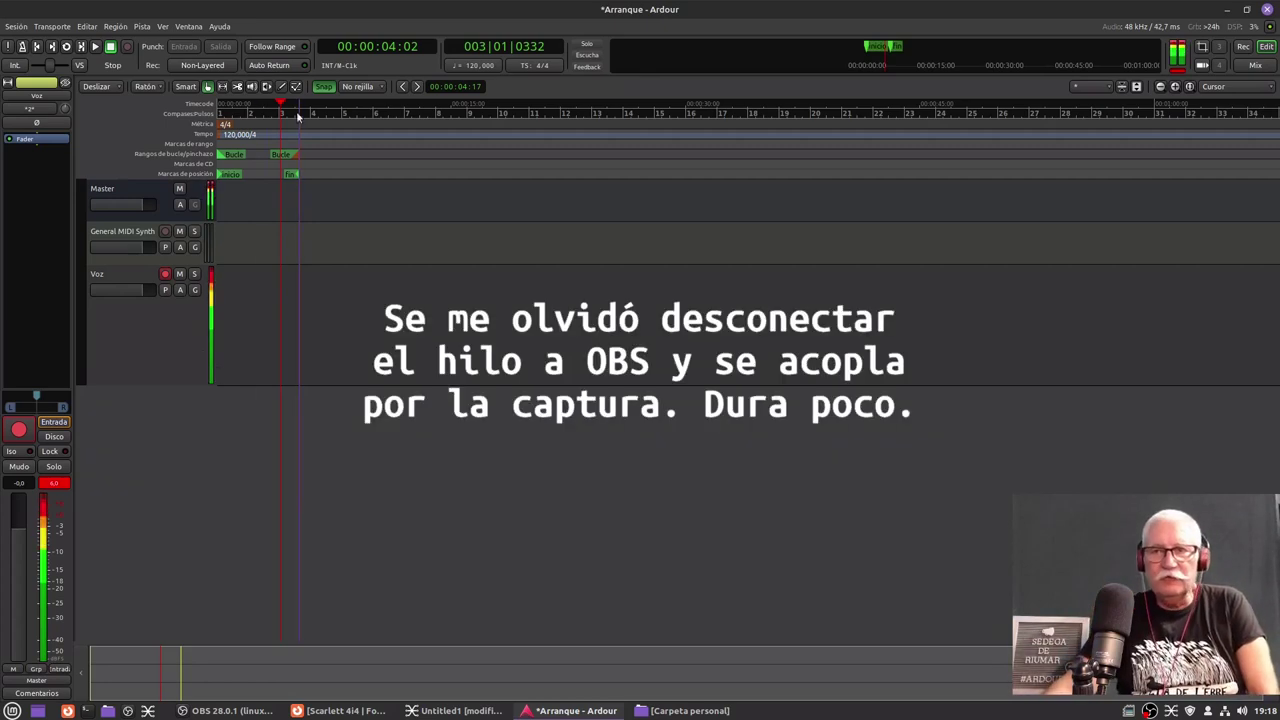
{"action": "left_click", "coordinate": [37, 48]}
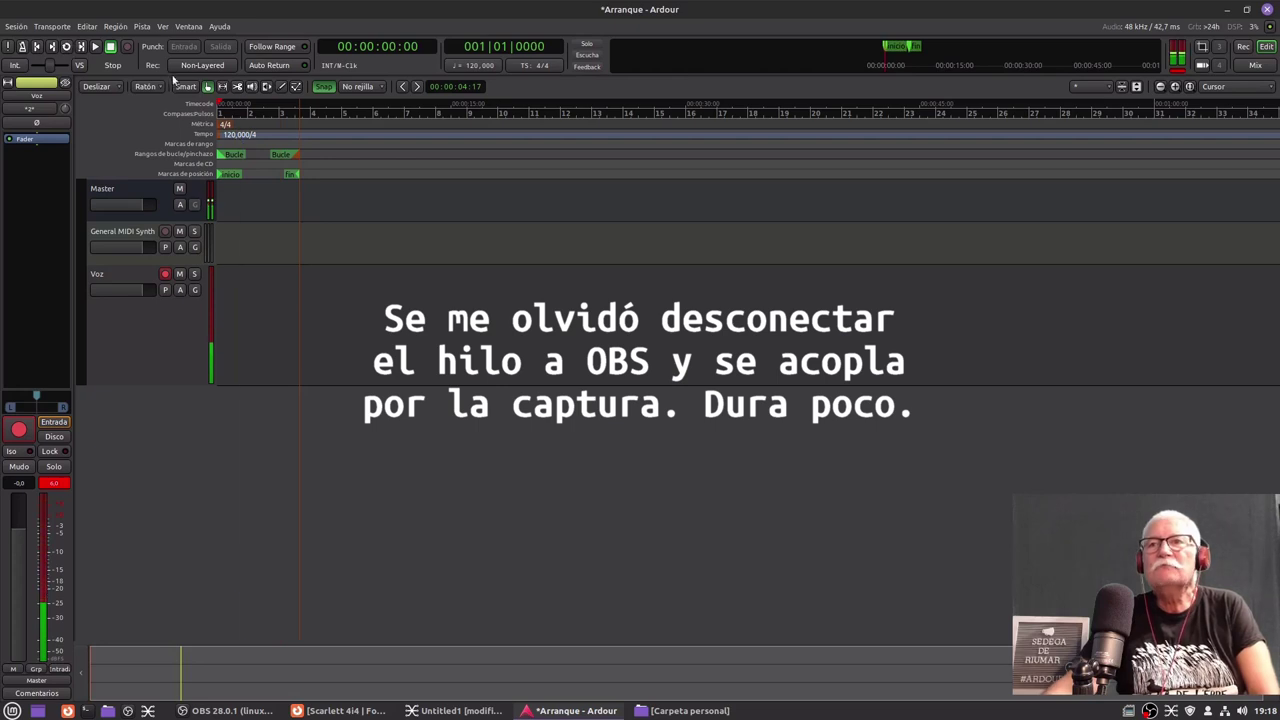
{"action": "left_click", "coordinate": [96, 47]}
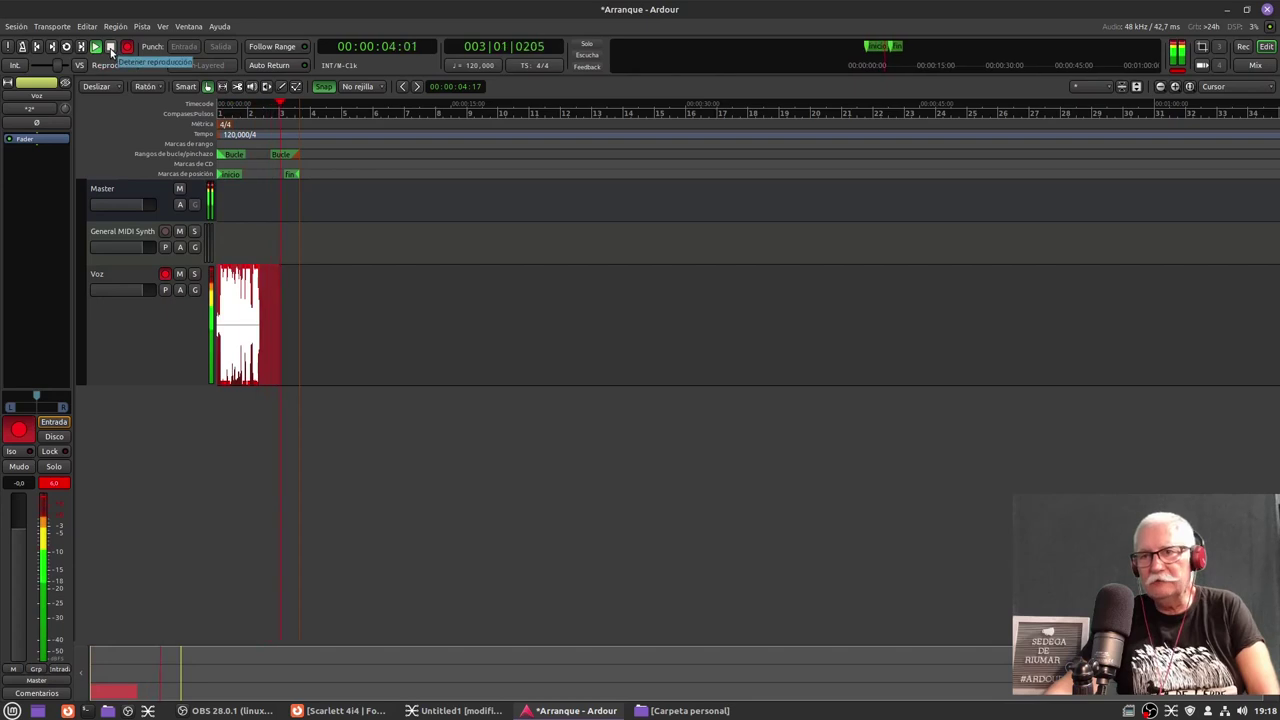
{"action": "left_click", "coordinate": [111, 47]}
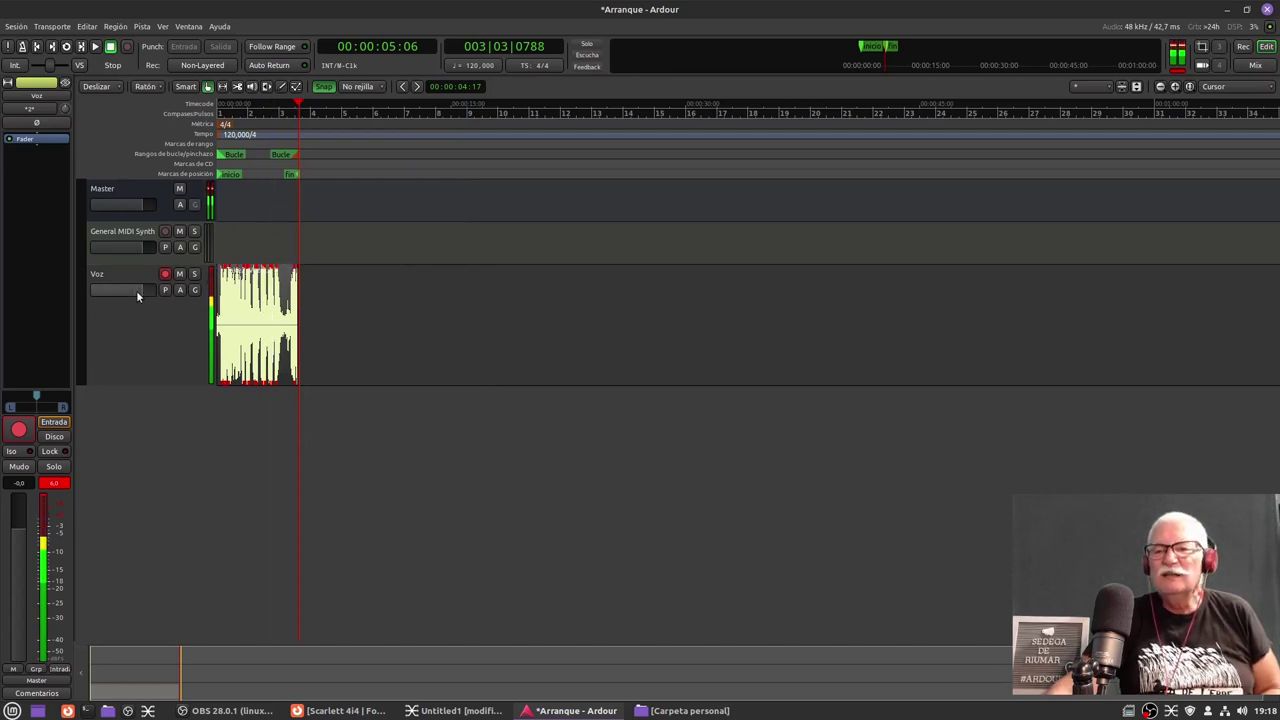
Lower the Voz fader to -13.3 dB and play the recorded take from the start, leaving the track disarmed.
{"action": "left_click_drag", "start_coordinate": [139, 291], "coordinate": [119, 289]}
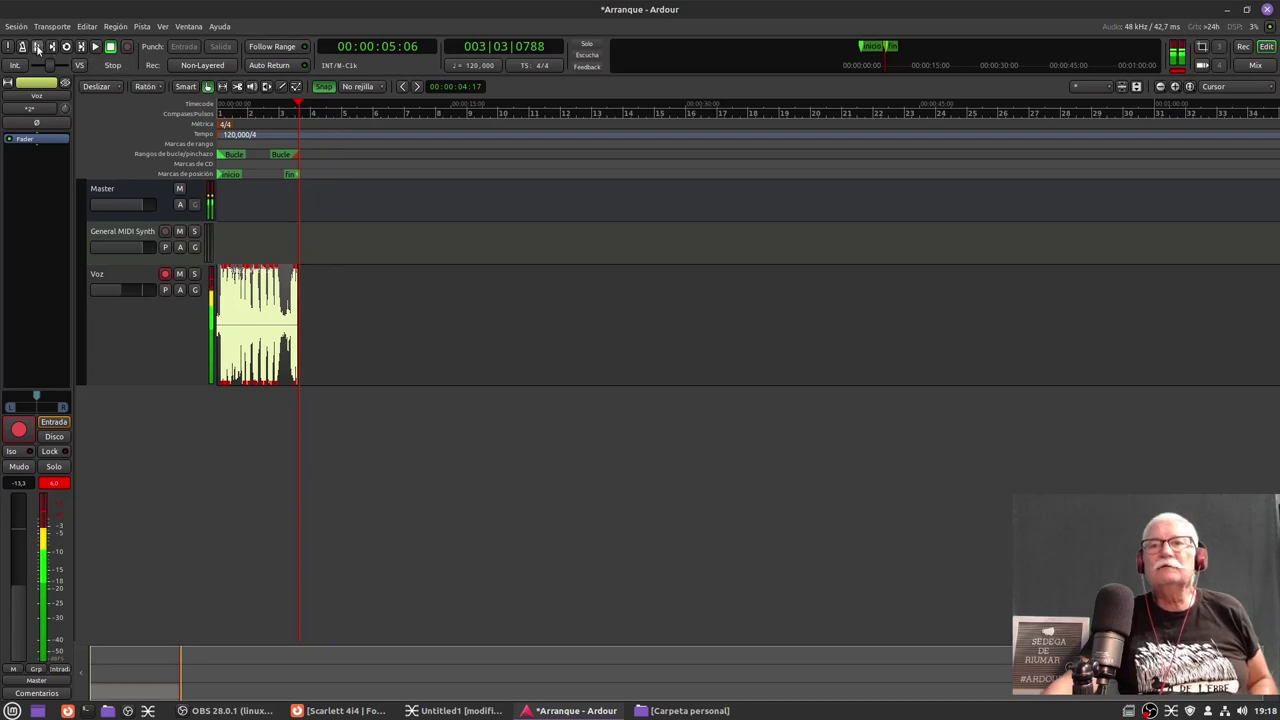
{"action": "left_click", "coordinate": [37, 46]}
{"action": "left_click", "coordinate": [95, 46]}
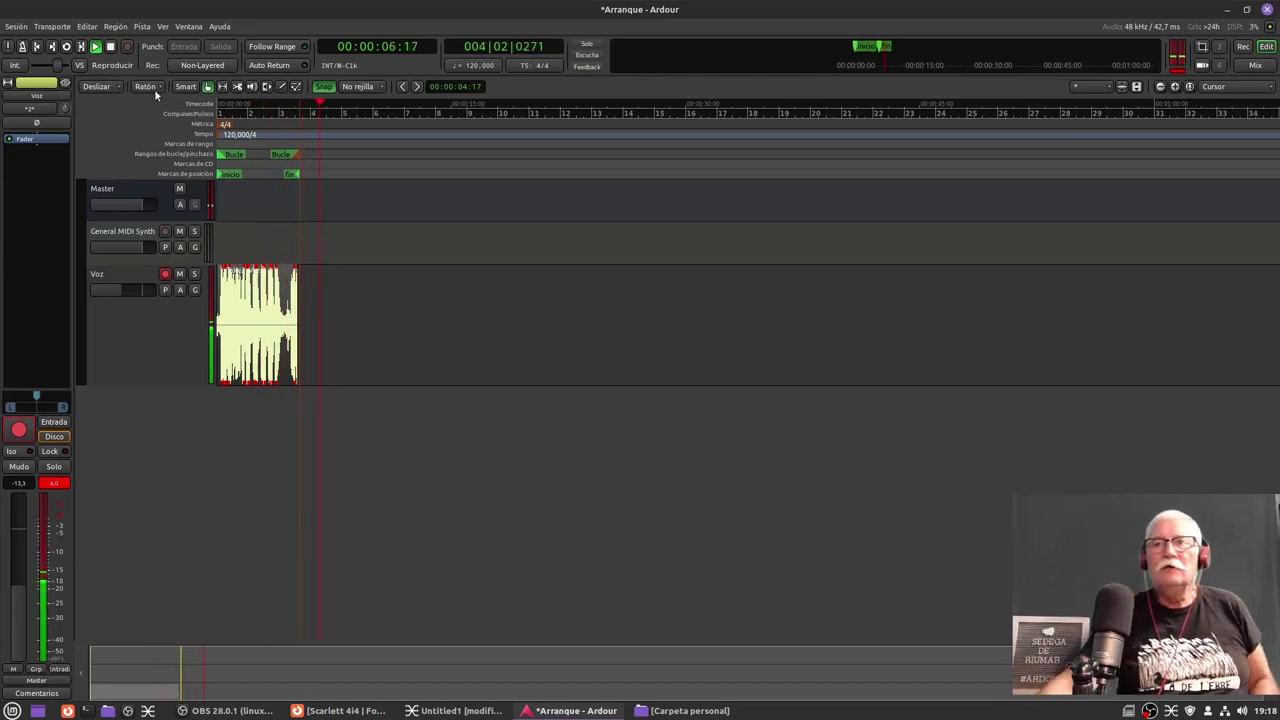
{"action": "left_click", "coordinate": [111, 47]}
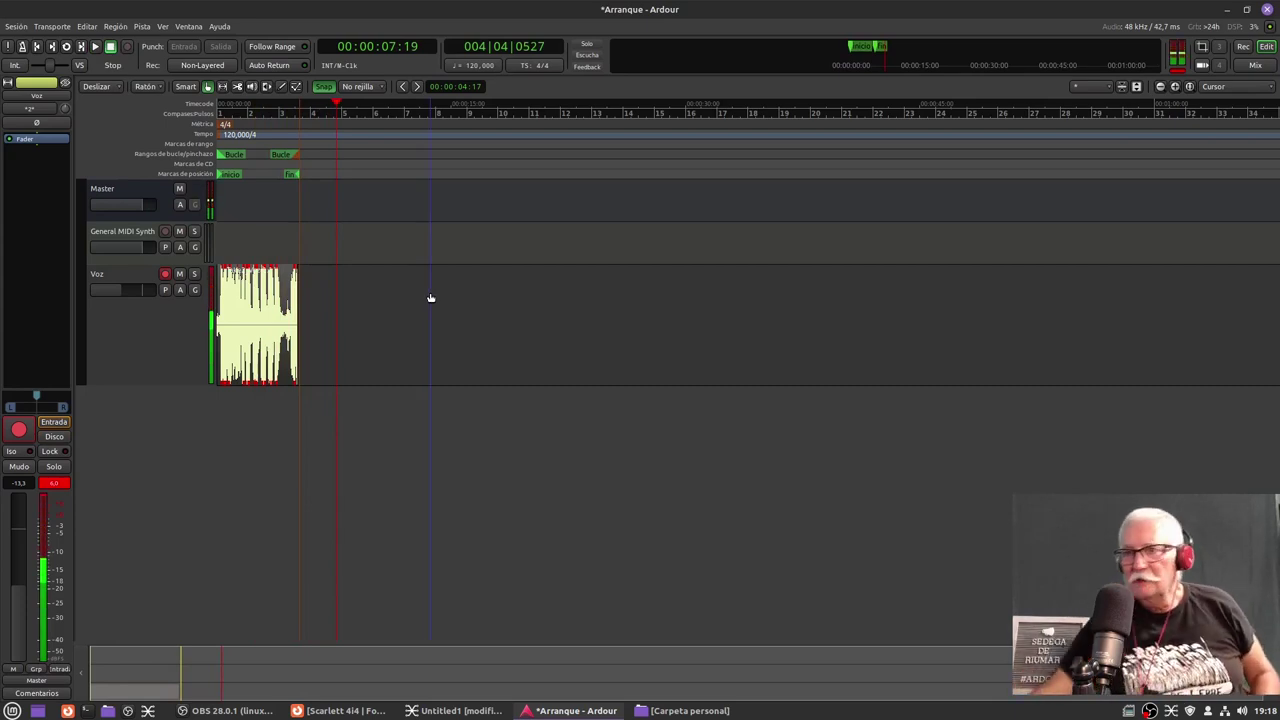
{"action": "left_click", "coordinate": [165, 274]}
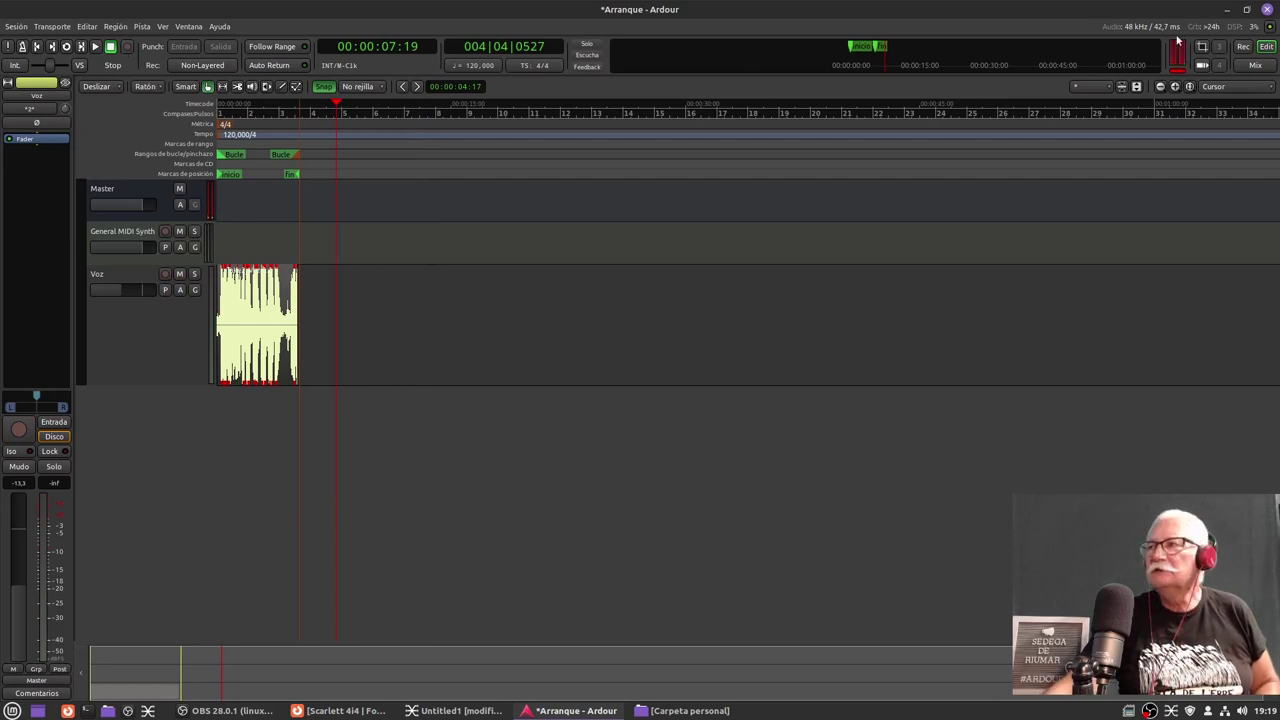
Switch to the PipeWire graph and line up the Scarlett 4i4 USB capture node and its OBS node below the PulseAudio JACK Sink.
{"action": "left_click", "coordinate": [1227, 10]}
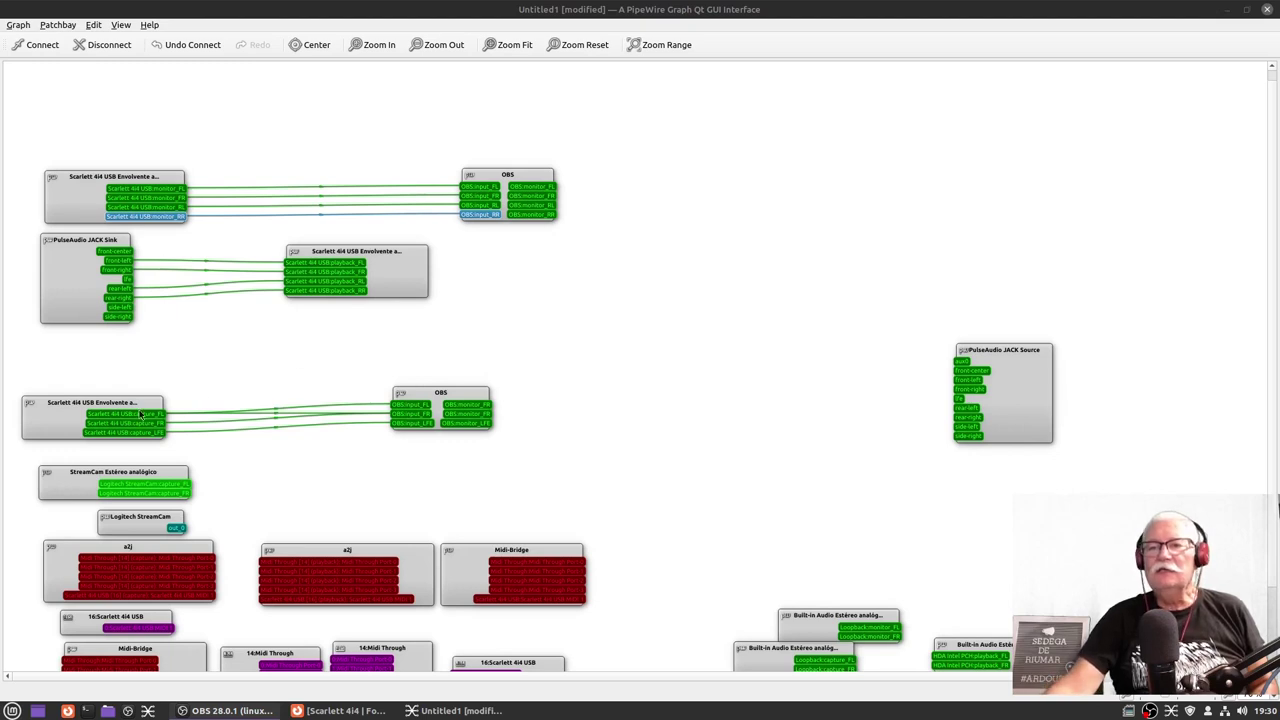
{"action": "left_click_drag", "start_coordinate": [80, 402], "coordinate": [100, 347]}
{"action": "left_click_drag", "start_coordinate": [437, 393], "coordinate": [503, 353]}
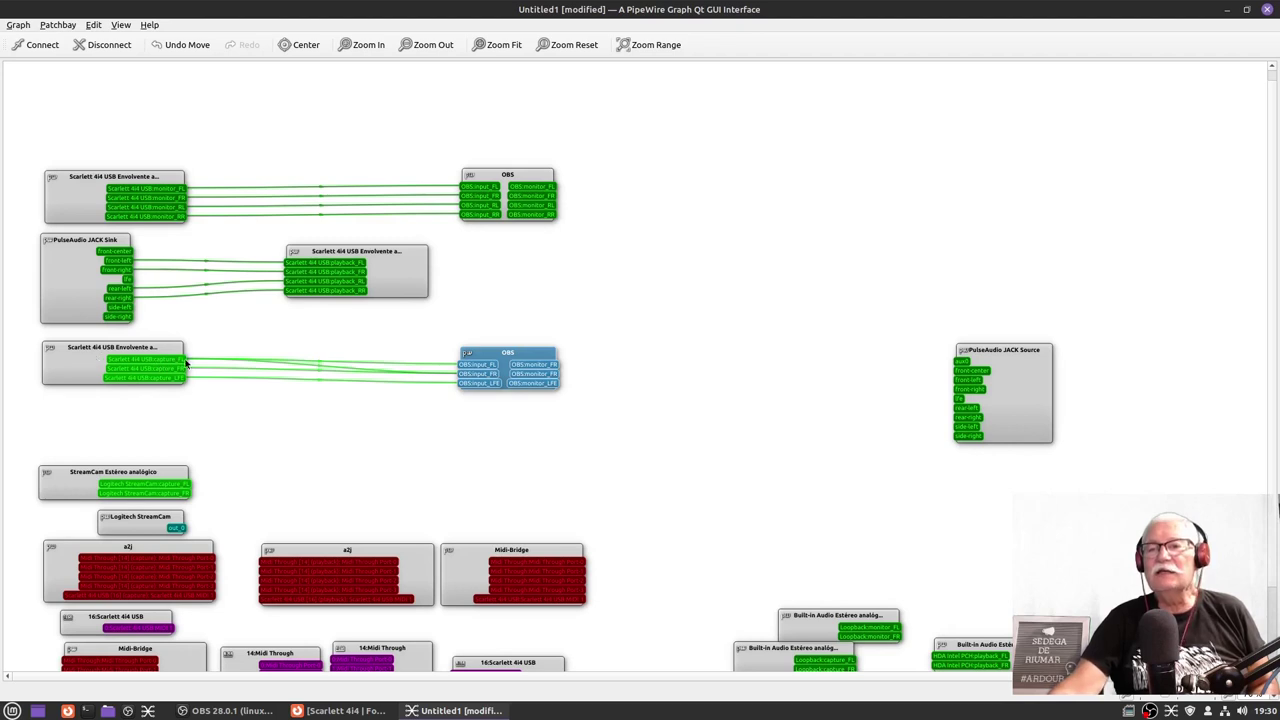
{"action": "left_click", "coordinate": [478, 376]}
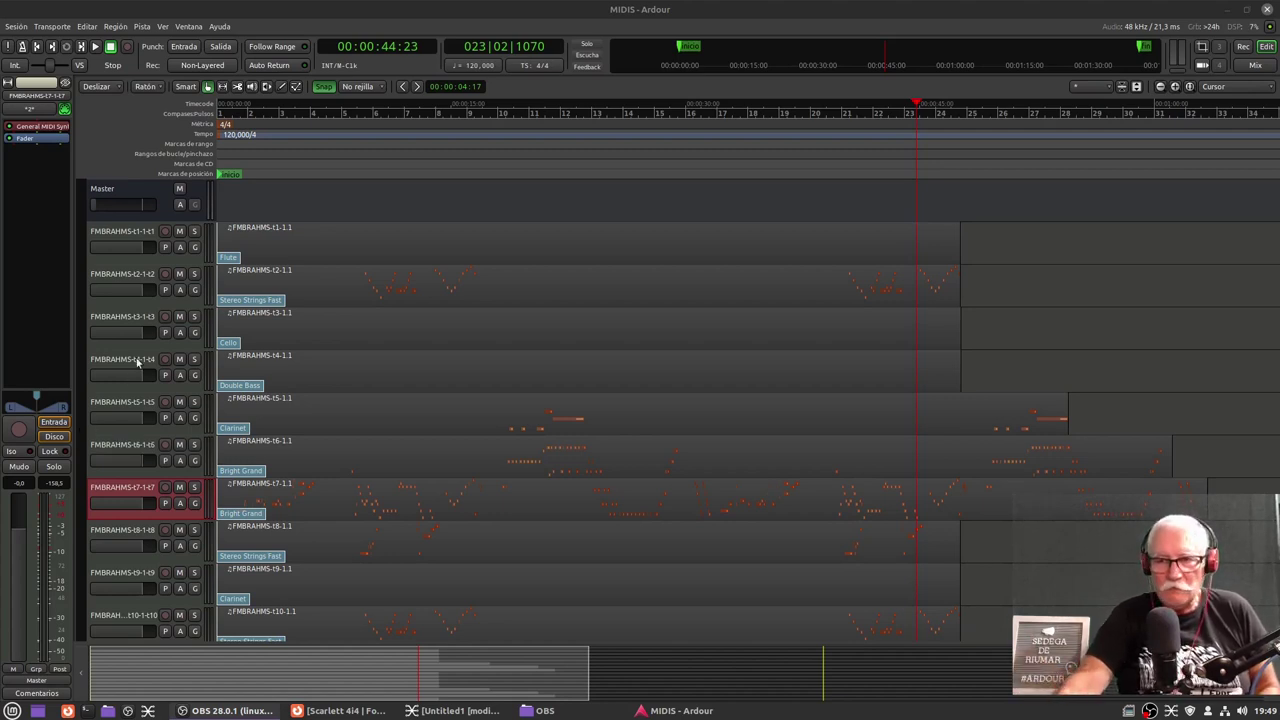
In Ardour's MIDIS session, make the first two FMBRAHMS tracks slightly taller and play the piece briefly from the start.
{"action": "left_click", "coordinate": [36, 50]}
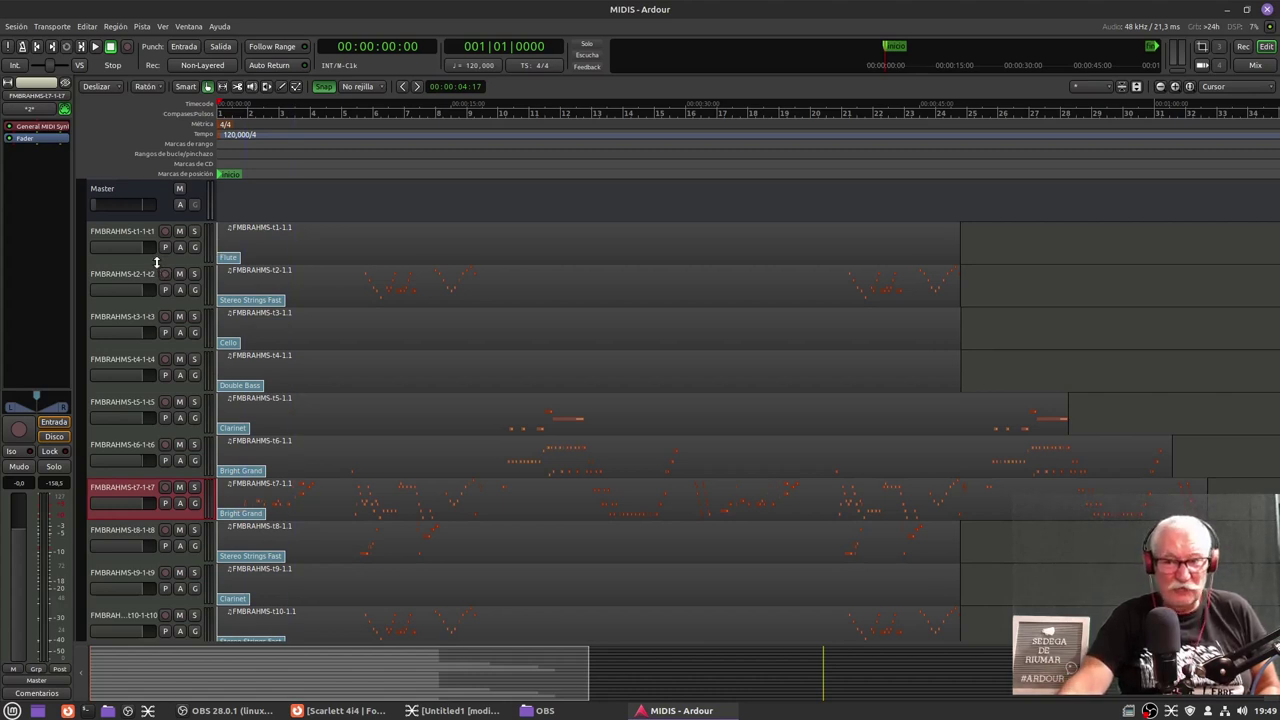
{"action": "mouse_move", "coordinate": [153, 268]}
{"action": "left_mouse_down"}
{"action": "mouse_move", "coordinate": [149, 365]}
{"action": "mouse_move", "coordinate": [148, 267]}
{"action": "left_mouse_up"}
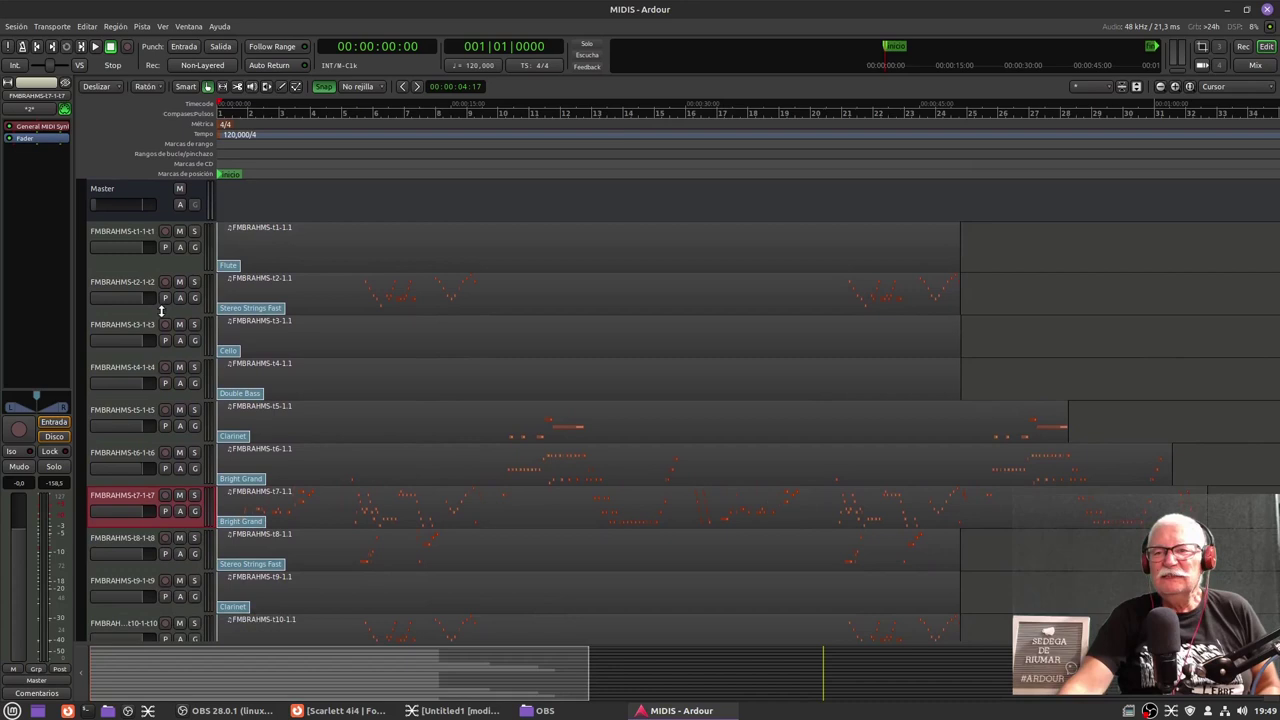
{"action": "mouse_move", "coordinate": [155, 314]}
{"action": "left_mouse_down"}
{"action": "mouse_move", "coordinate": [149, 437]}
{"action": "mouse_move", "coordinate": [154, 331]}
{"action": "left_mouse_up"}
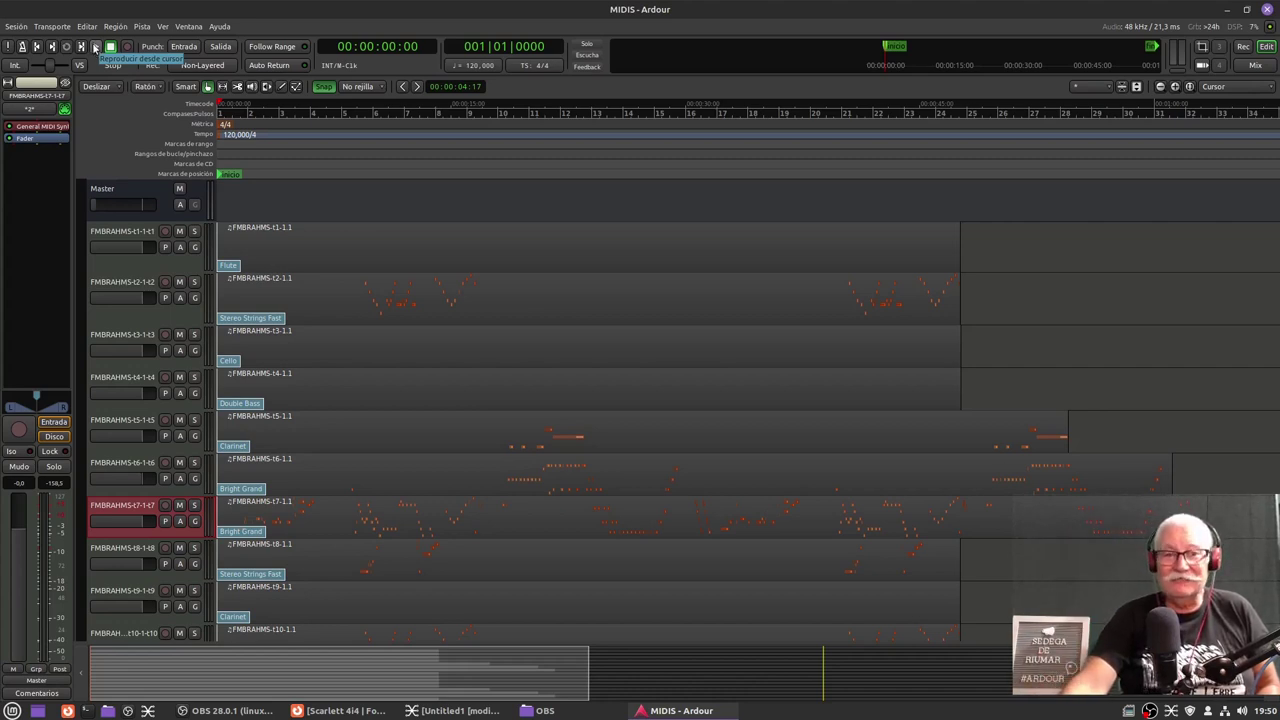
{"action": "left_click", "coordinate": [95, 47]}
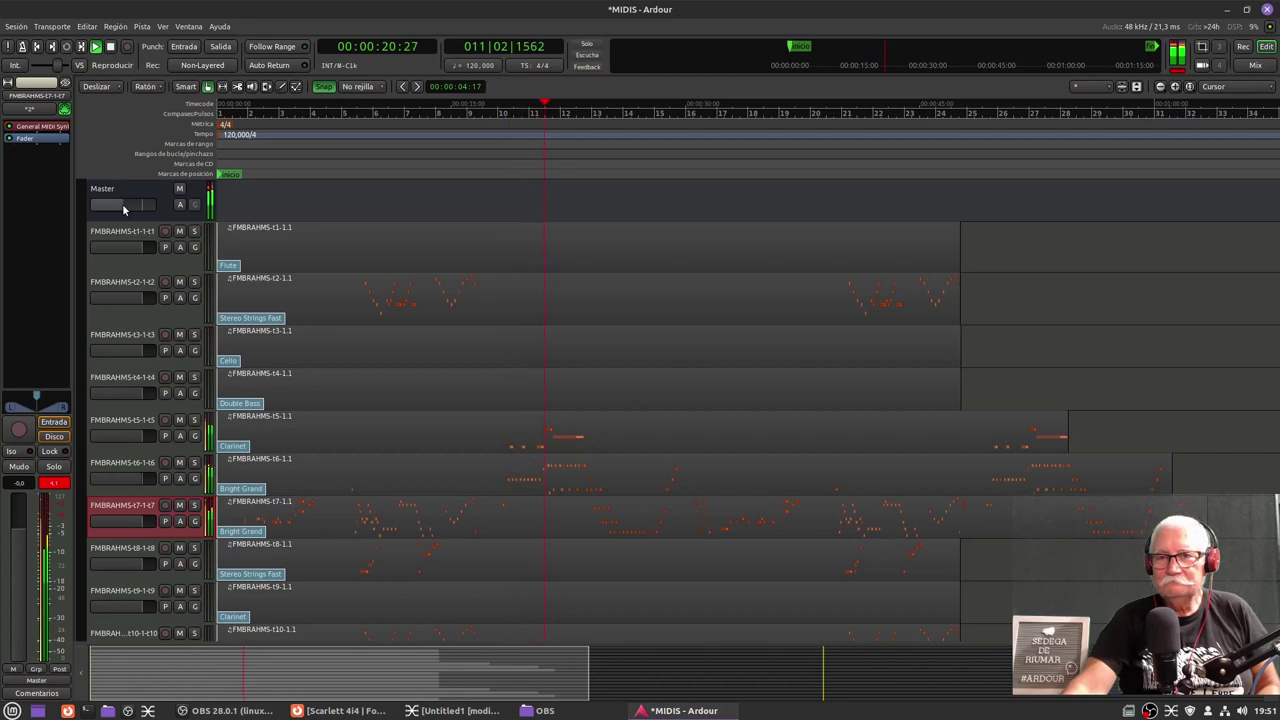
{"action": "left_click", "coordinate": [110, 47]}
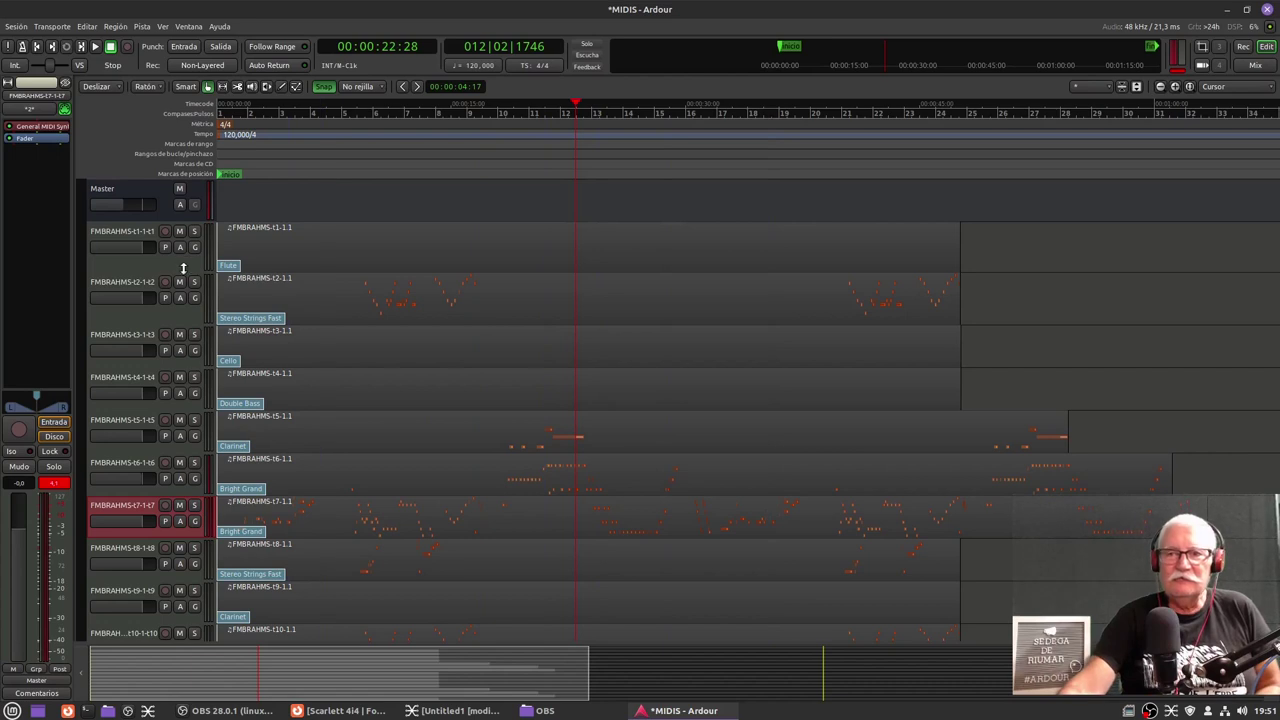
Enlarge the FMBRAHMS-t1-1-t1 track to view its piano keyboard and note lanes, and shrink it back.
{"action": "left_click_drag", "start_coordinate": [183, 268], "coordinate": [164, 446]}
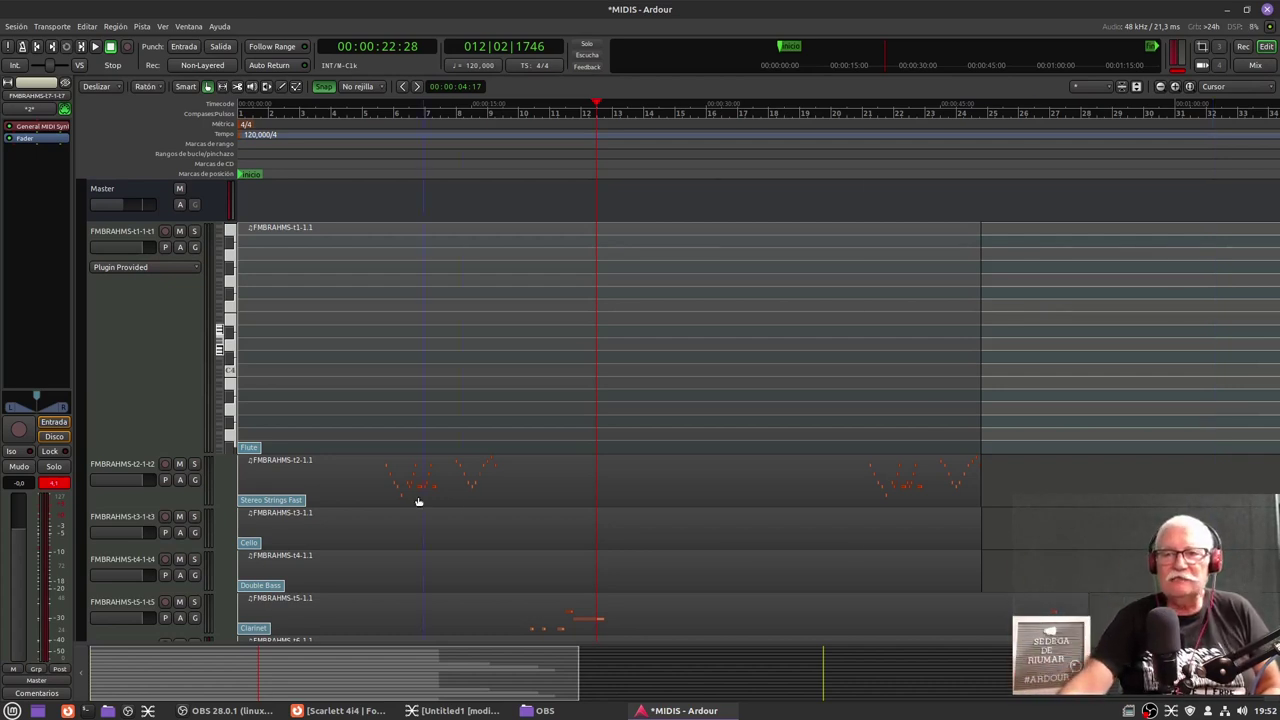
{"action": "left_click_drag", "start_coordinate": [155, 449], "coordinate": [192, 272]}
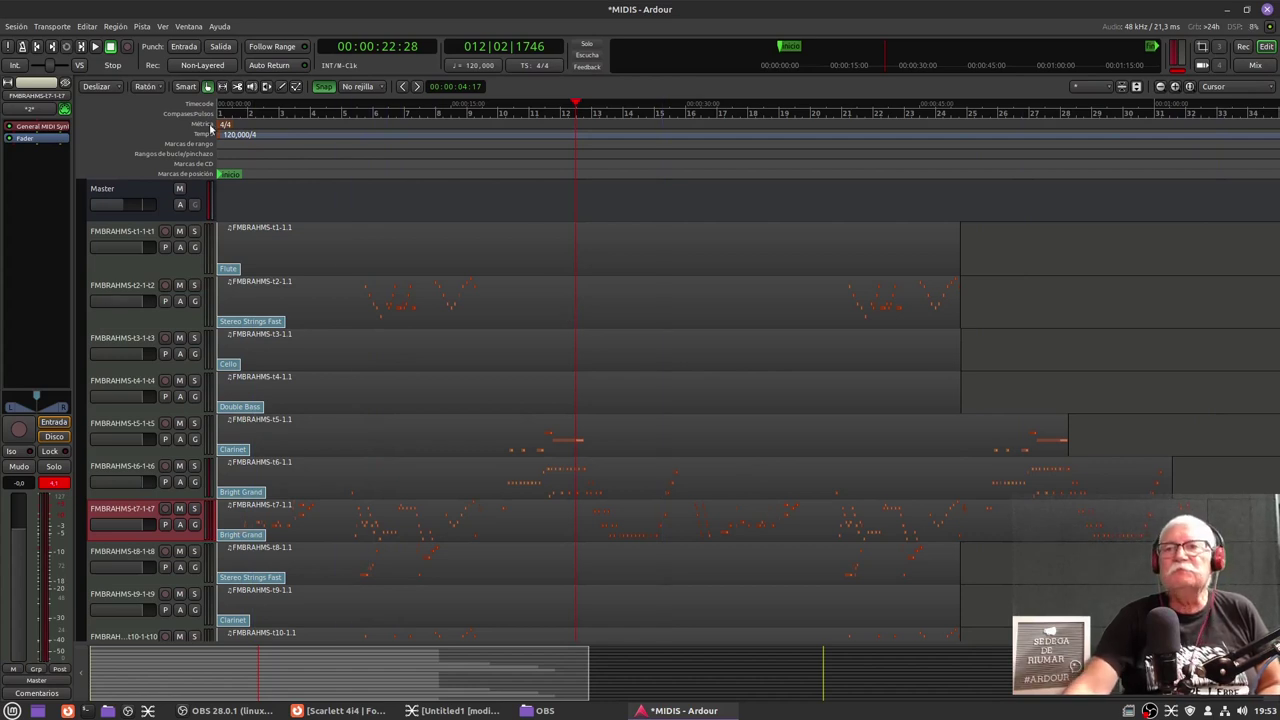
Close MIDIS without saving, create a new session from the Empty Template, and lower its Master fader to -13.8 dB.
{"action": "left_click", "coordinate": [17, 28]}
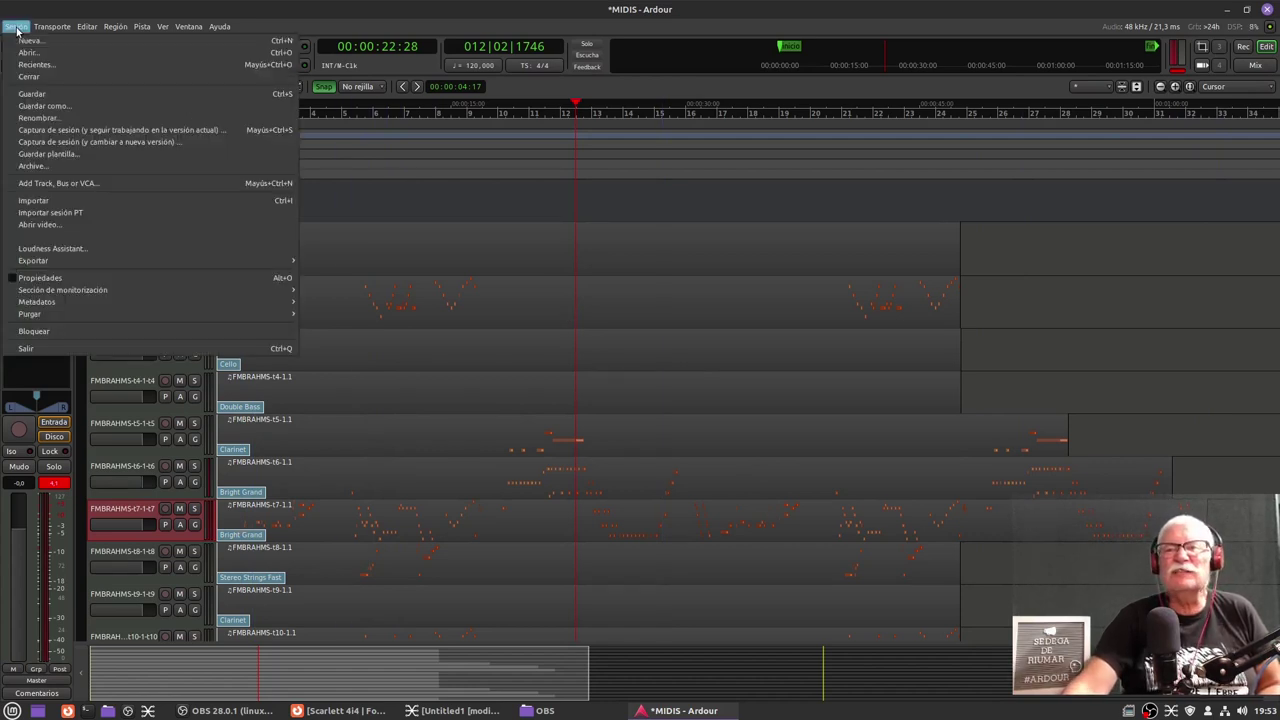
{"action": "left_click", "coordinate": [37, 44]}
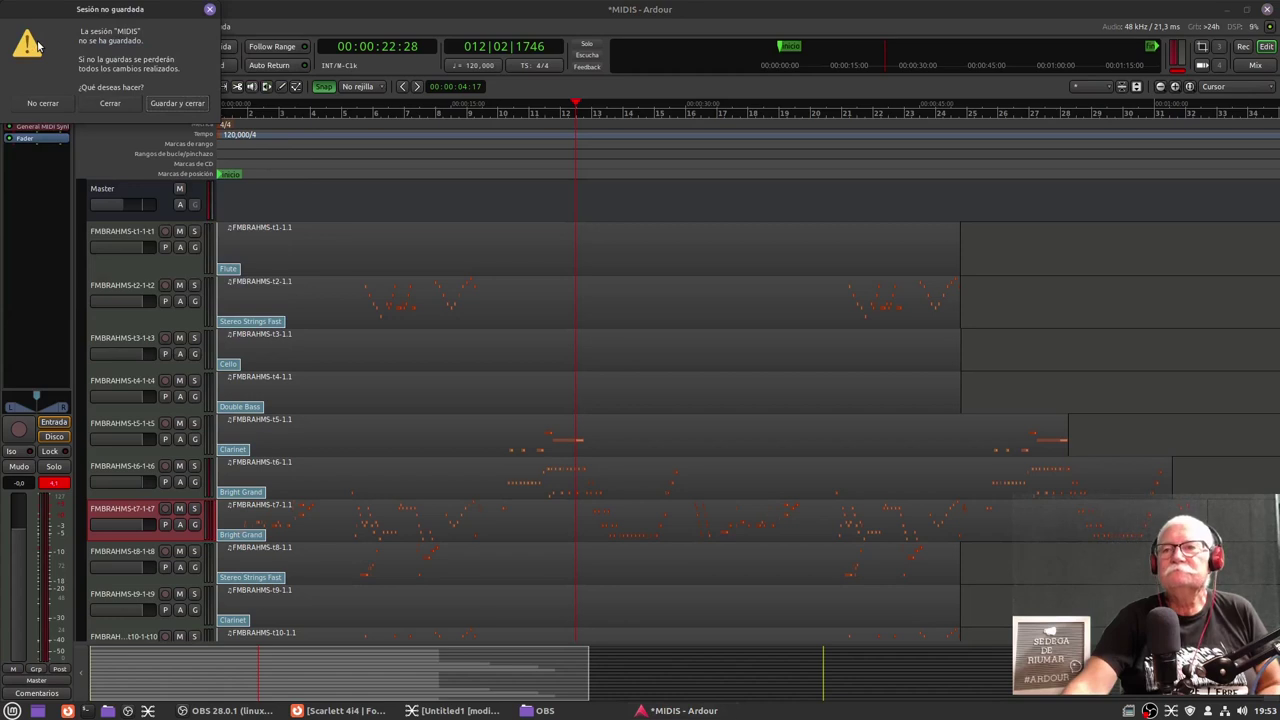
{"action": "left_click", "coordinate": [111, 104]}
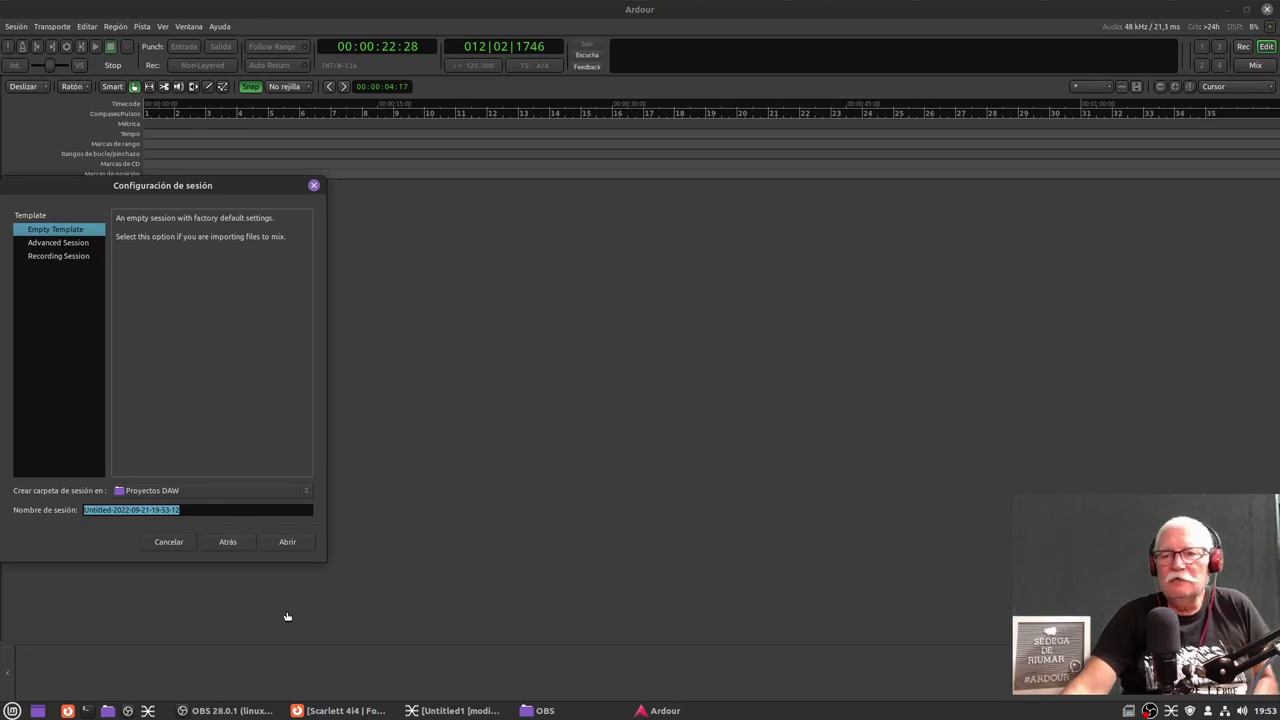
{"action": "left_click", "coordinate": [288, 542]}
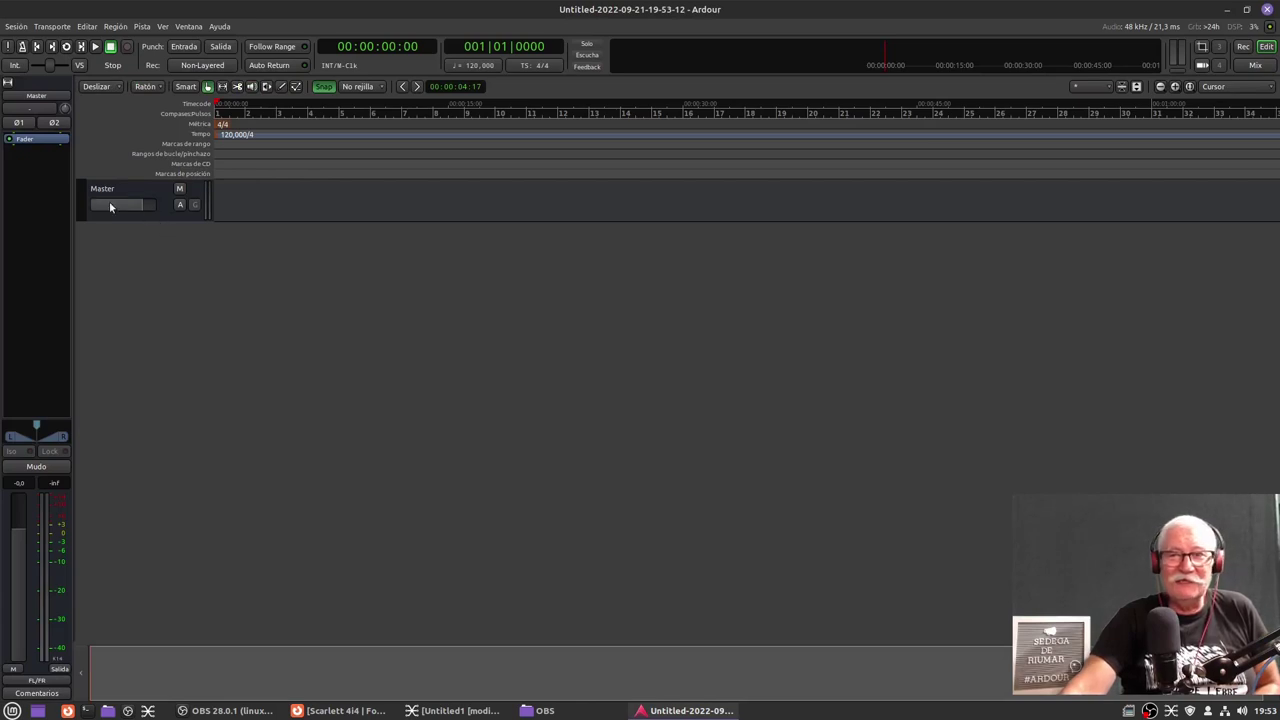
{"action": "left_click_drag", "start_coordinate": [141, 208], "coordinate": [122, 213]}
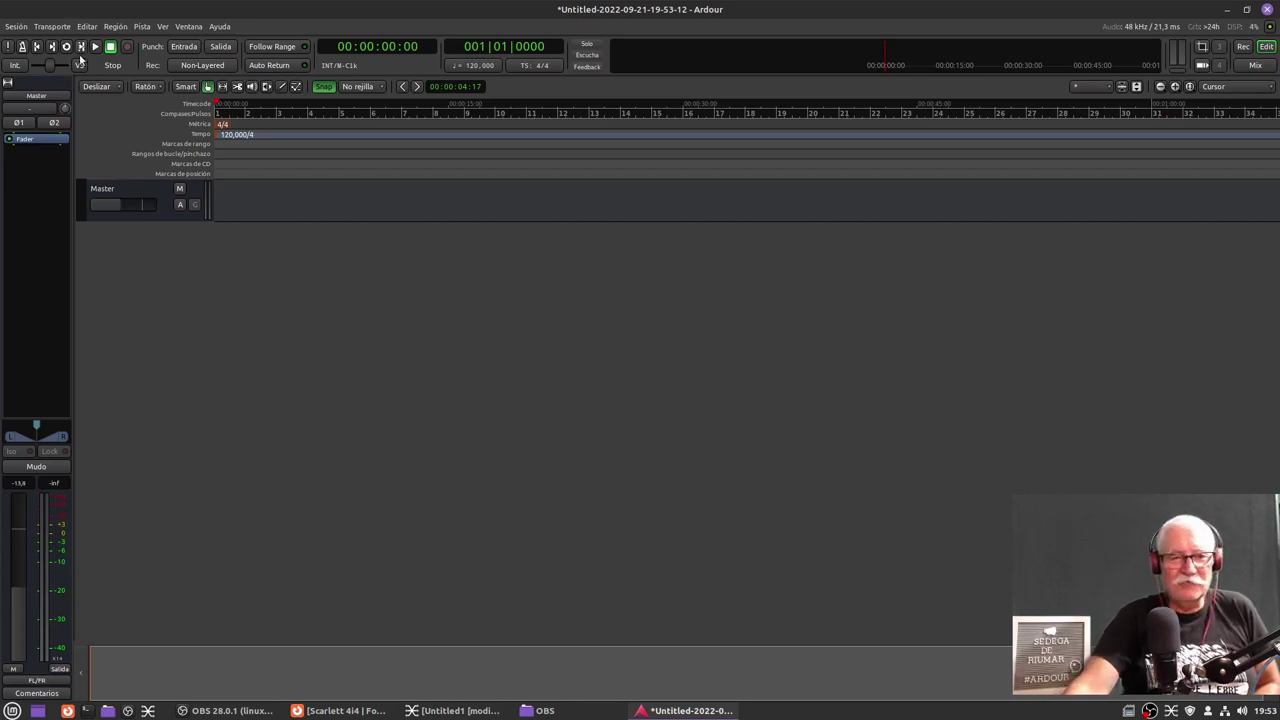
Open the media import dialog with the file filter set to audio and MIDI files.
{"action": "left_click", "coordinate": [17, 28]}
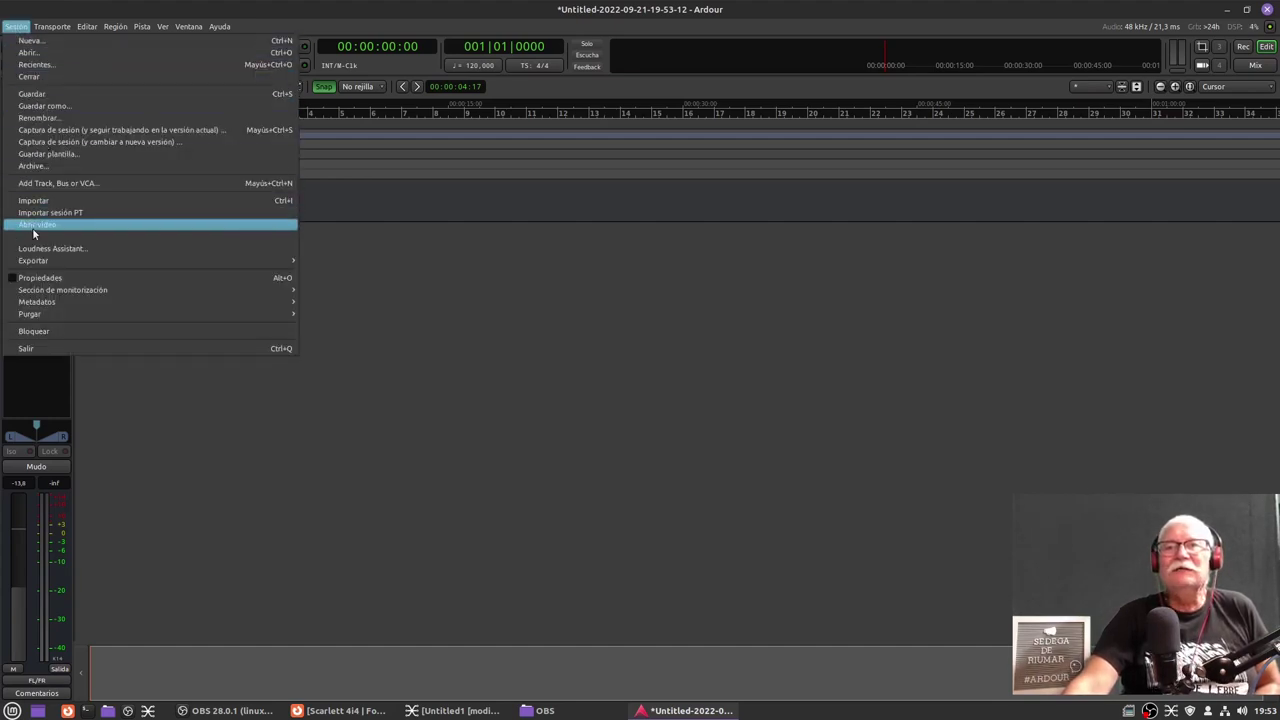
{"action": "left_click", "coordinate": [53, 204]}
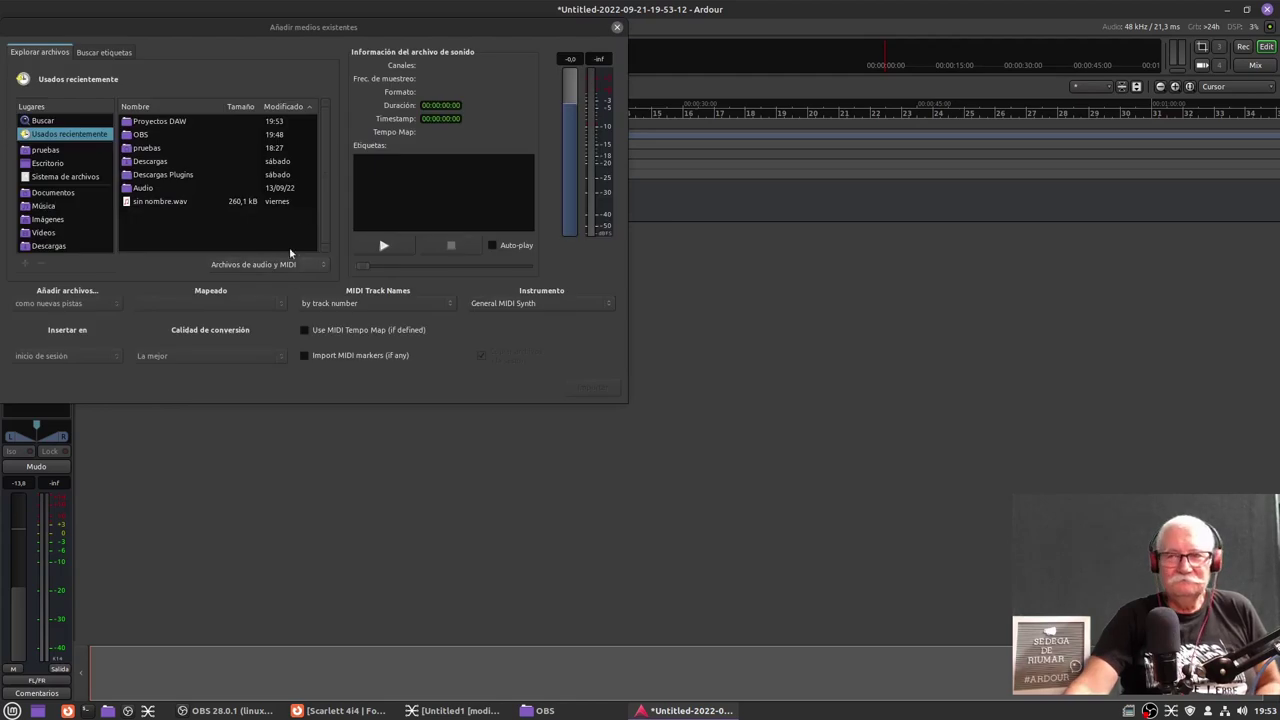
{"action": "left_click", "coordinate": [262, 264]}
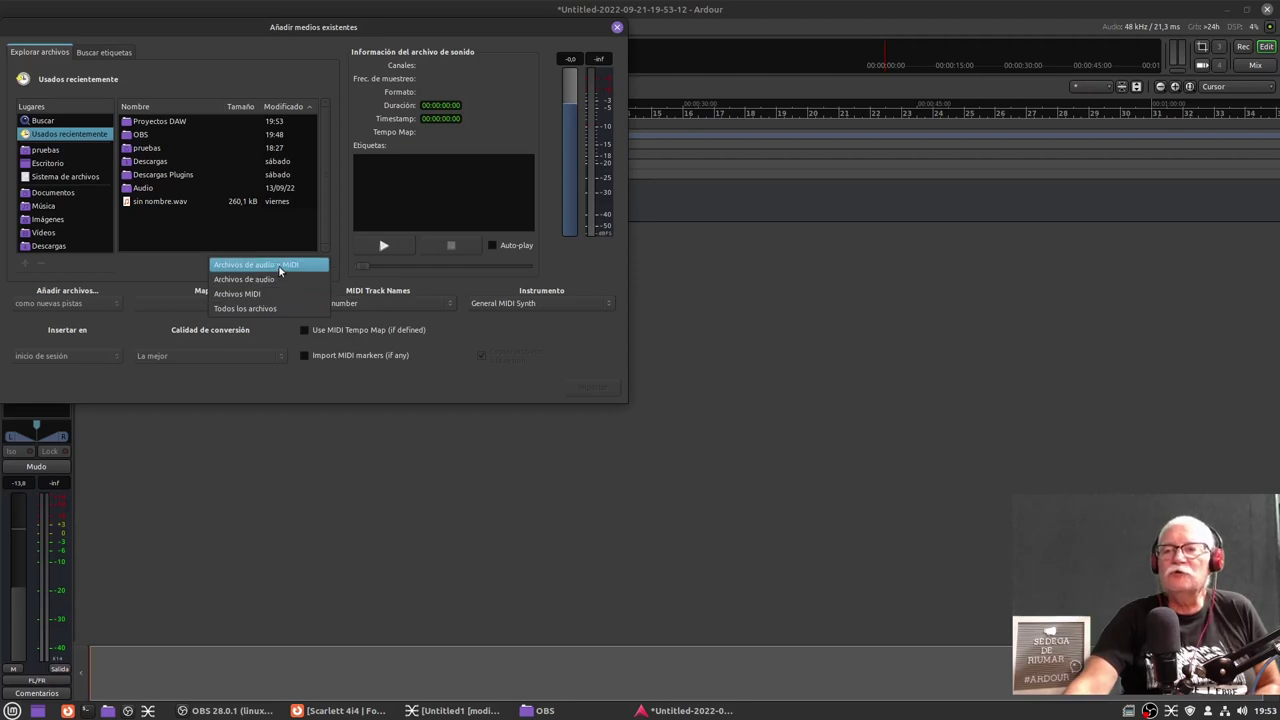
{"action": "left_click", "coordinate": [279, 266]}
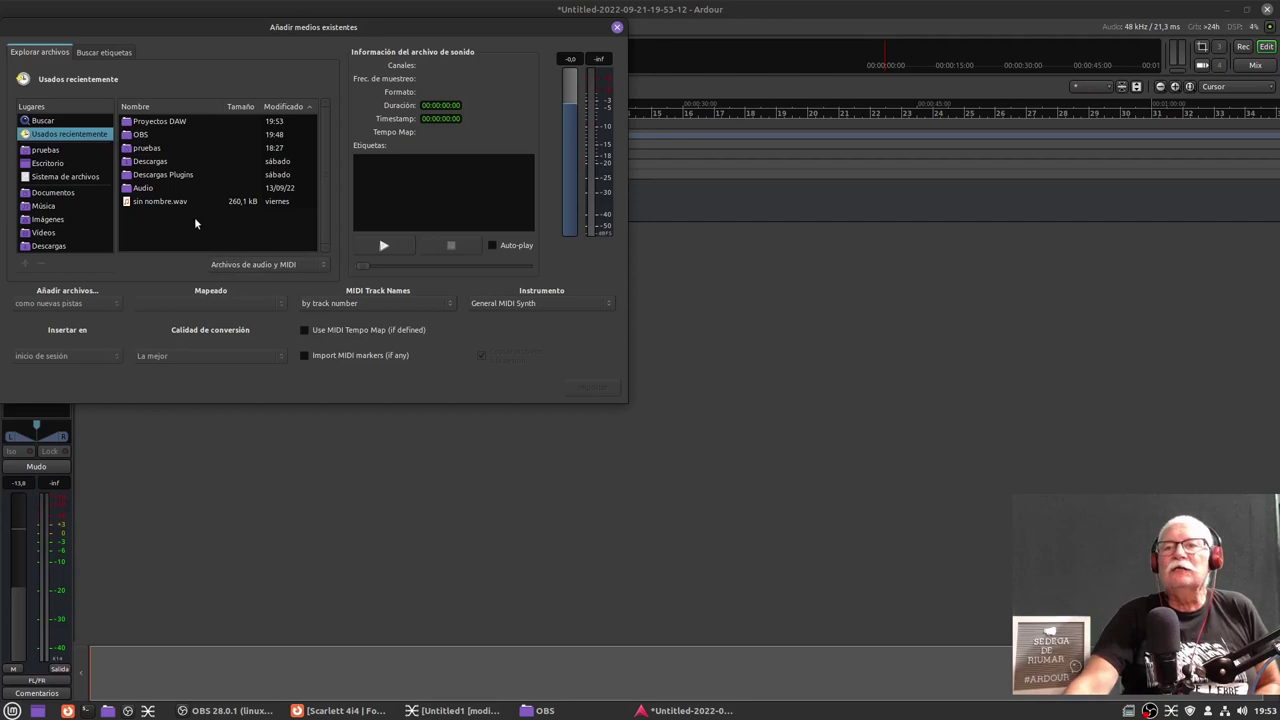
Browse to Música/MIDIS/SoundBlaster1994/FM/GENERIC and select FMSTREET.MID for import.
{"action": "left_click", "coordinate": [45, 206]}
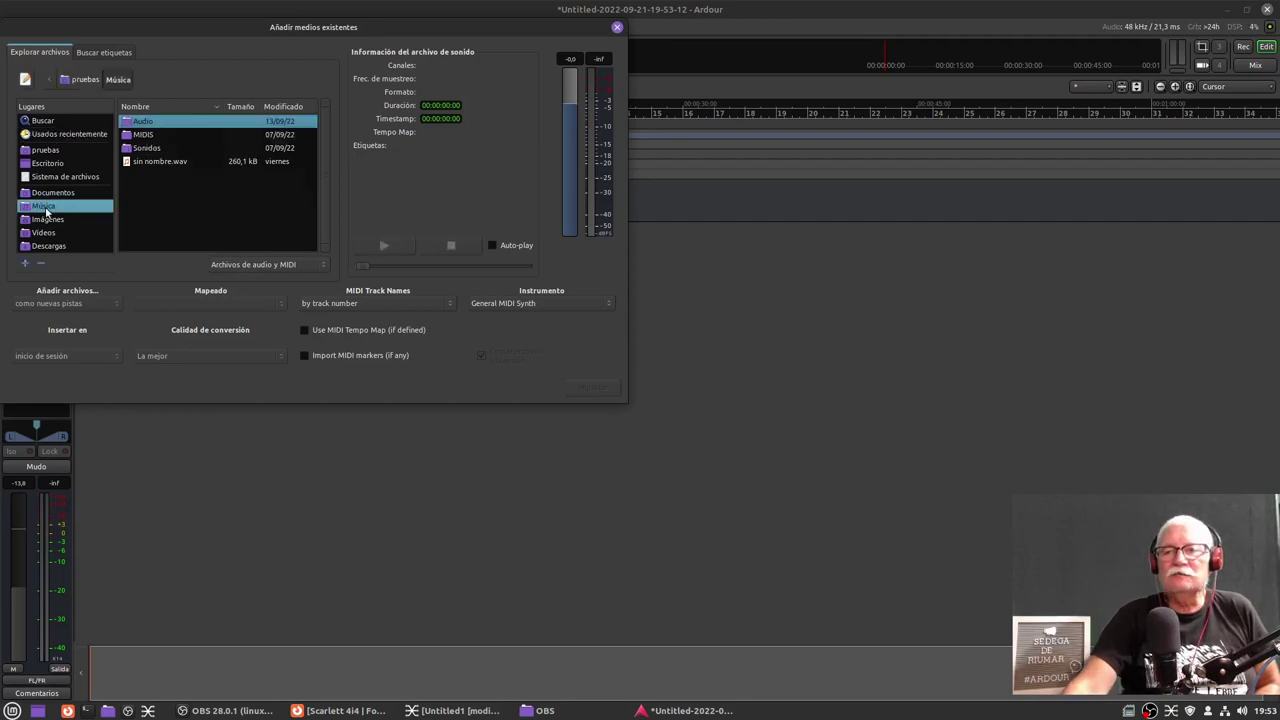
{"action": "double_click", "coordinate": [138, 134]}
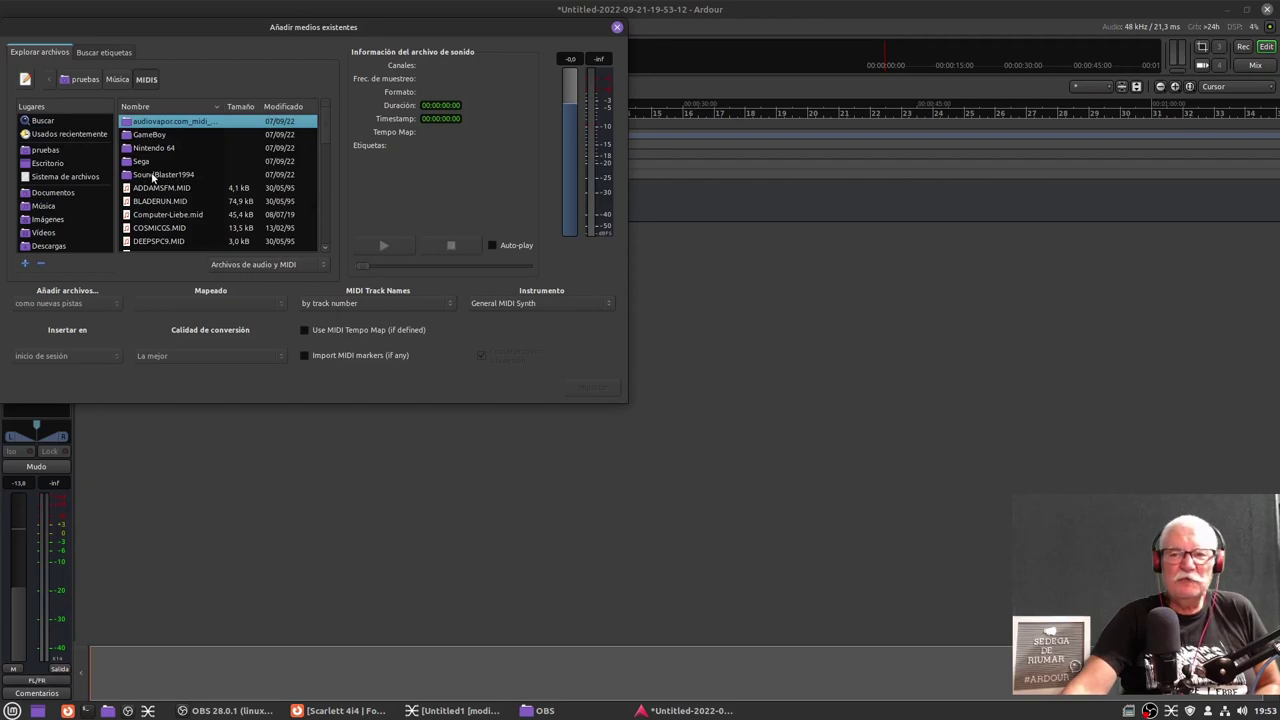
{"action": "double_click", "coordinate": [154, 176]}
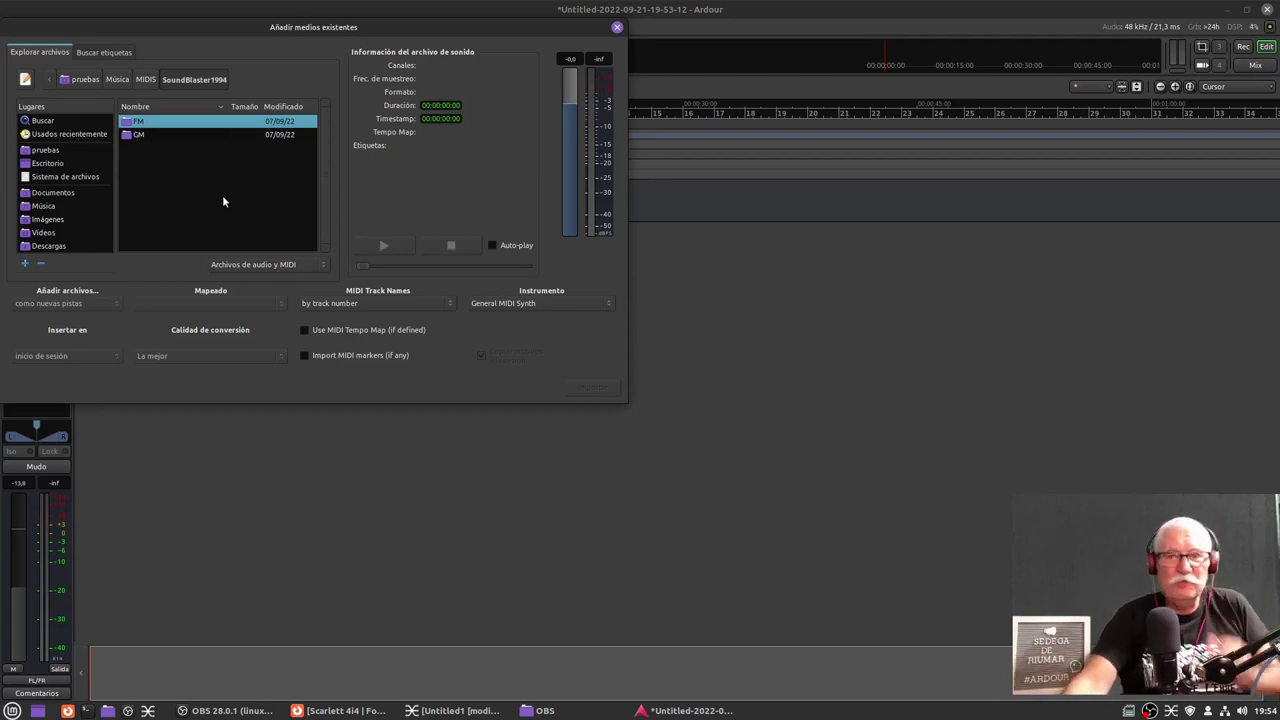
{"action": "double_click", "coordinate": [130, 122]}
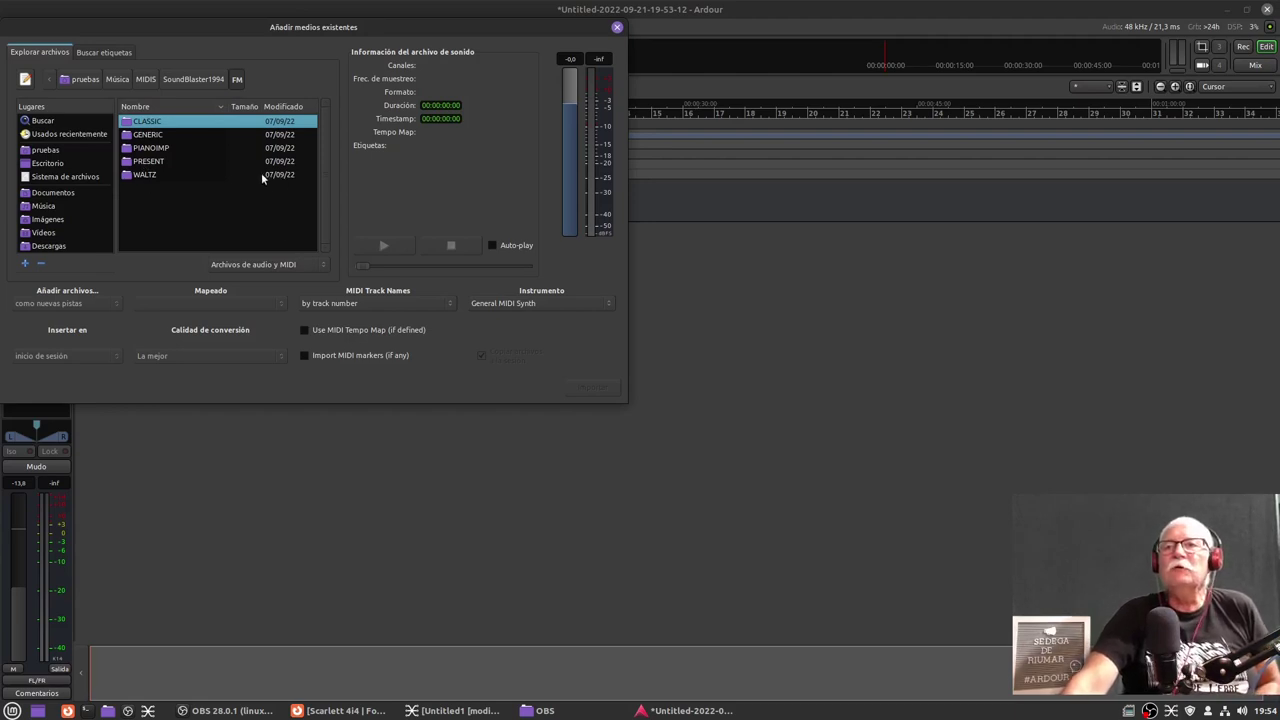
{"action": "double_click", "coordinate": [144, 136]}
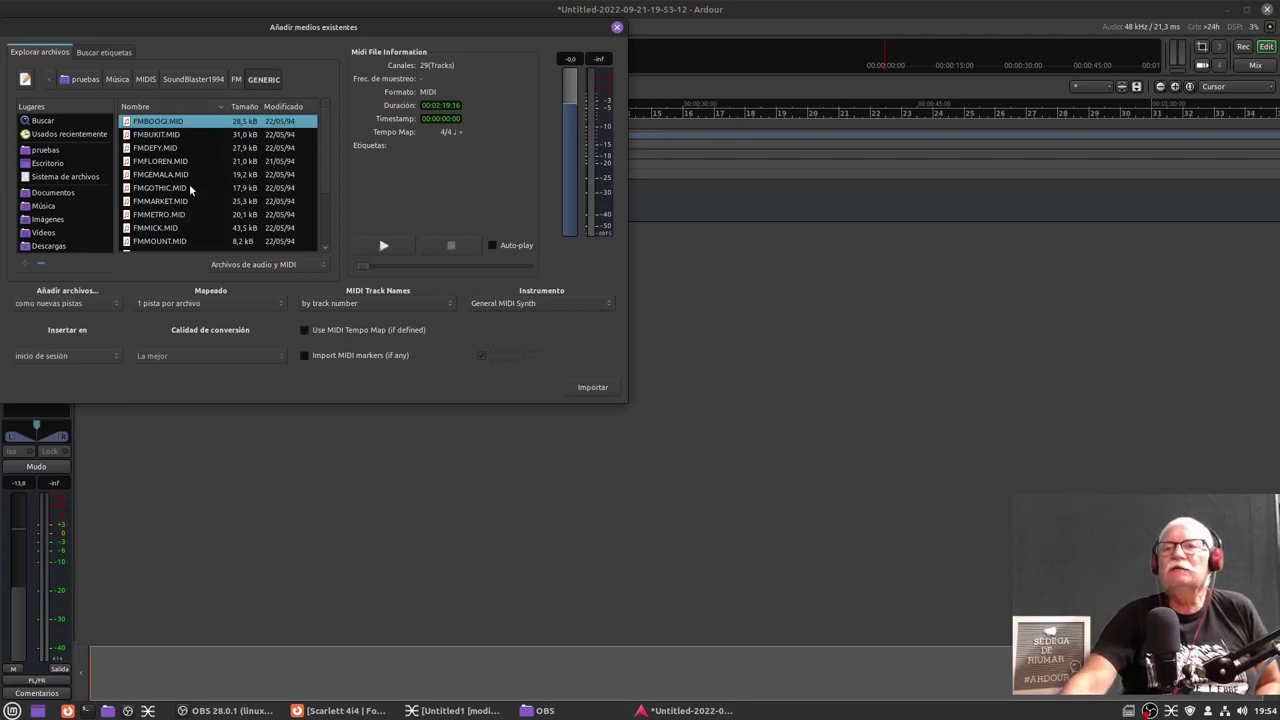
{"action": "scroll", "coordinate": [190, 187], "scroll_direction": "down", "scroll_amount": 3}
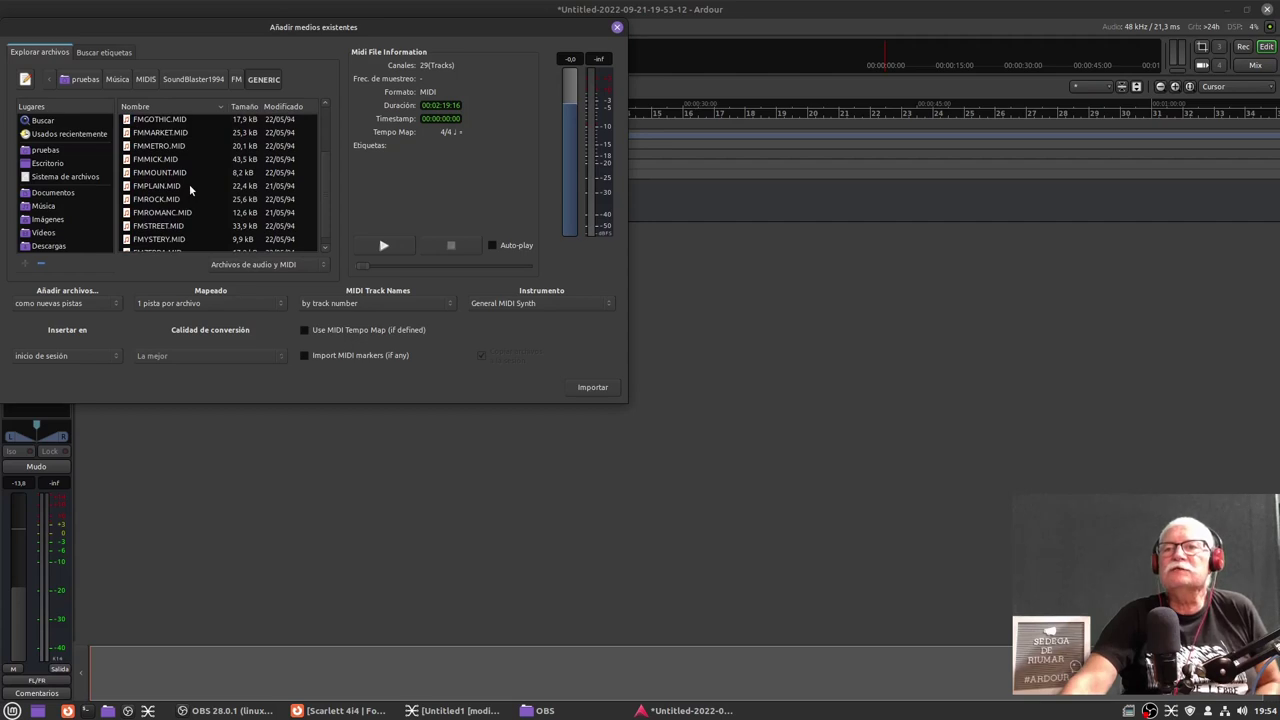
{"action": "left_click", "coordinate": [170, 231]}
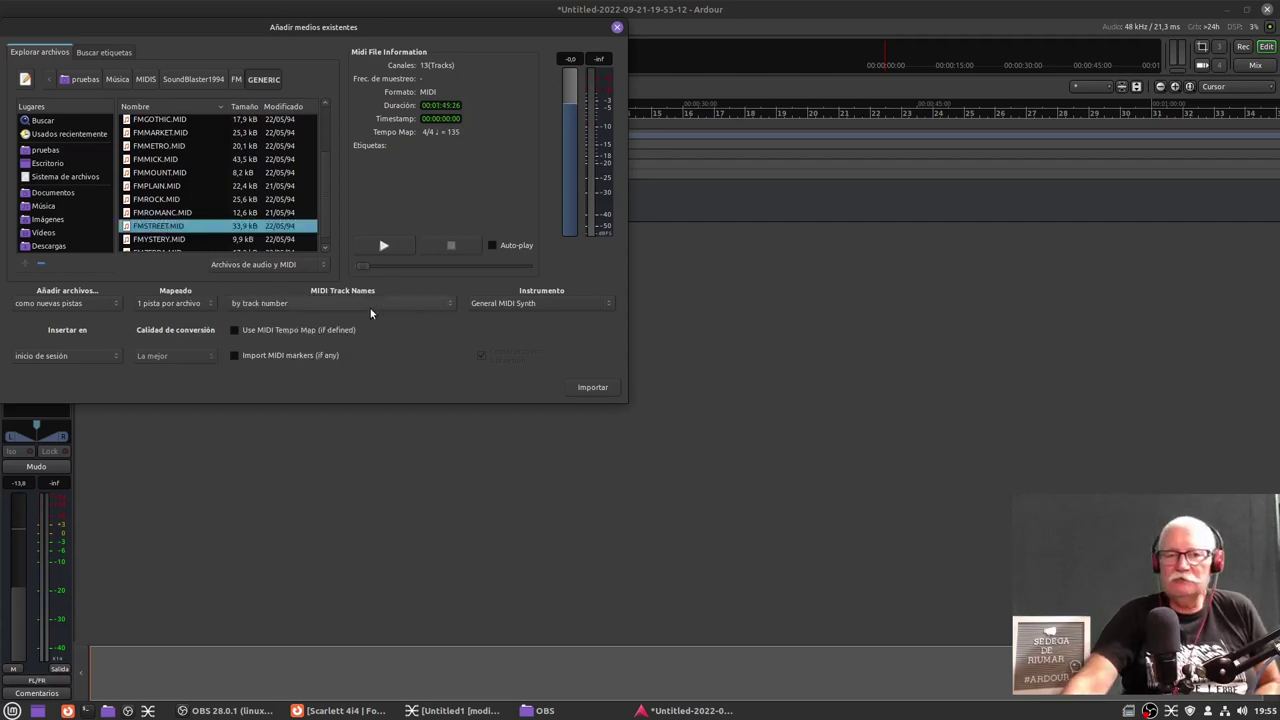
Import FMSTREET.MID as new tracks at the session start with General MIDI Synth as the instrument, and close the import dialog.
{"action": "left_click", "coordinate": [594, 388]}
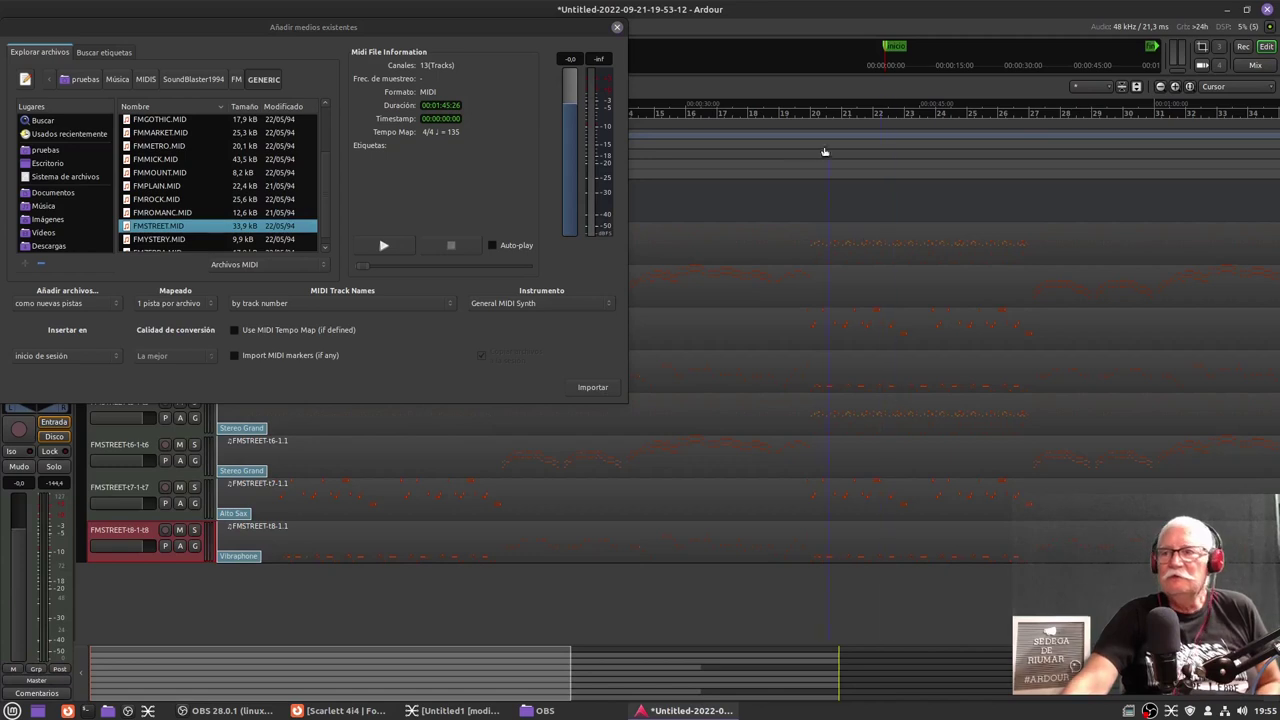
{"action": "left_click", "coordinate": [617, 28]}
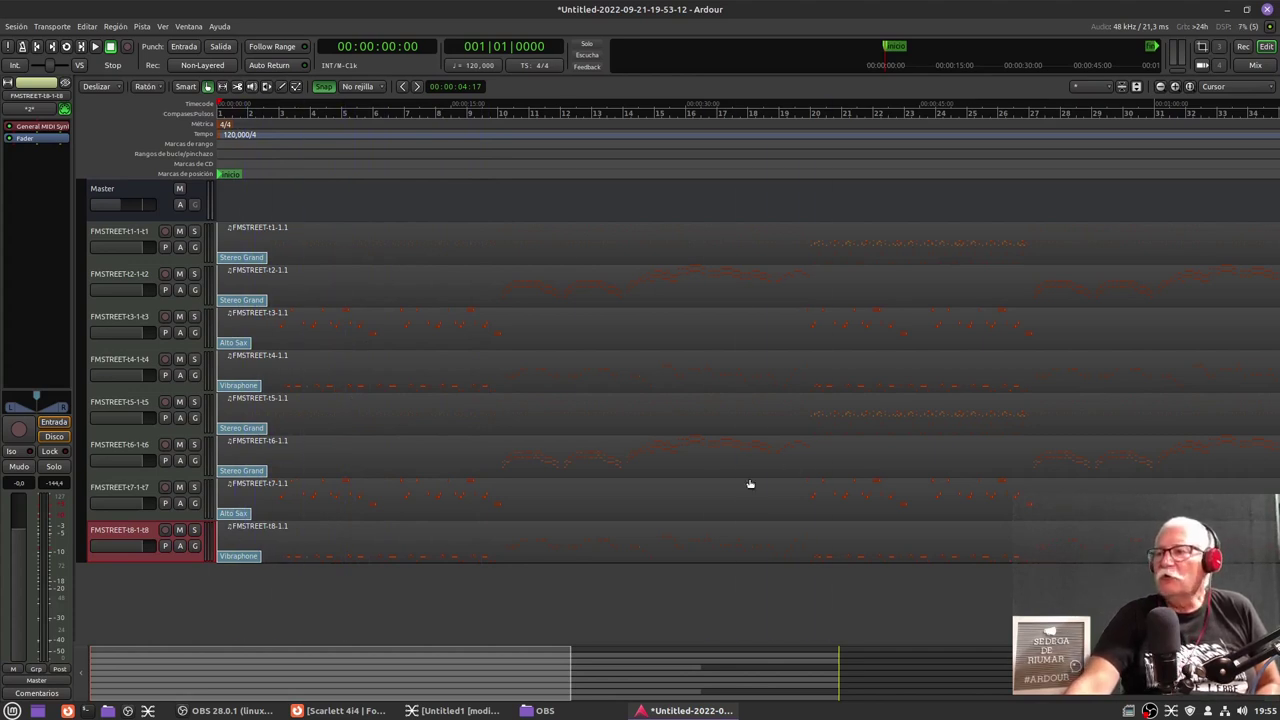
Slightly enlarge the FMSTREET-t8-1-t8 track's height, play the imported tracks from the session start, and stop at about 13 seconds.
{"action": "mouse_move", "coordinate": [148, 558]}
{"action": "left_mouse_down"}
{"action": "mouse_move", "coordinate": [118, 631]}
{"action": "mouse_move", "coordinate": [142, 559]}
{"action": "left_mouse_up"}
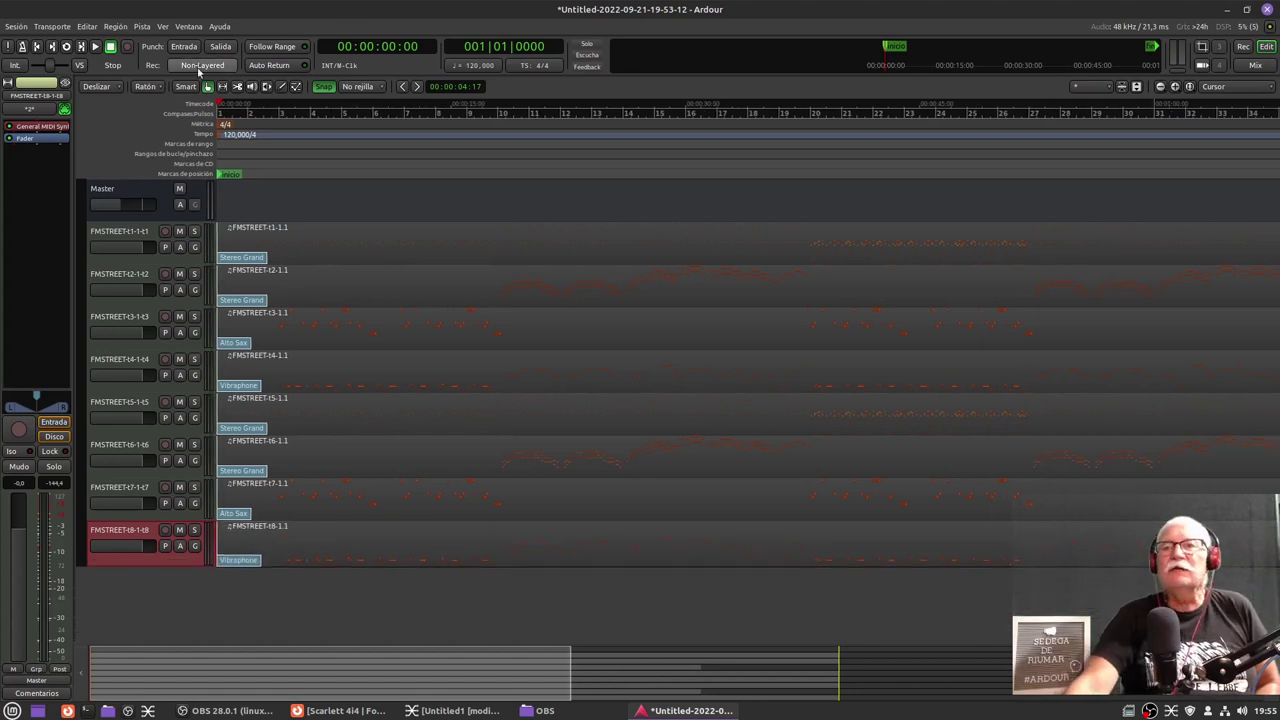
{"action": "left_click", "coordinate": [95, 48]}
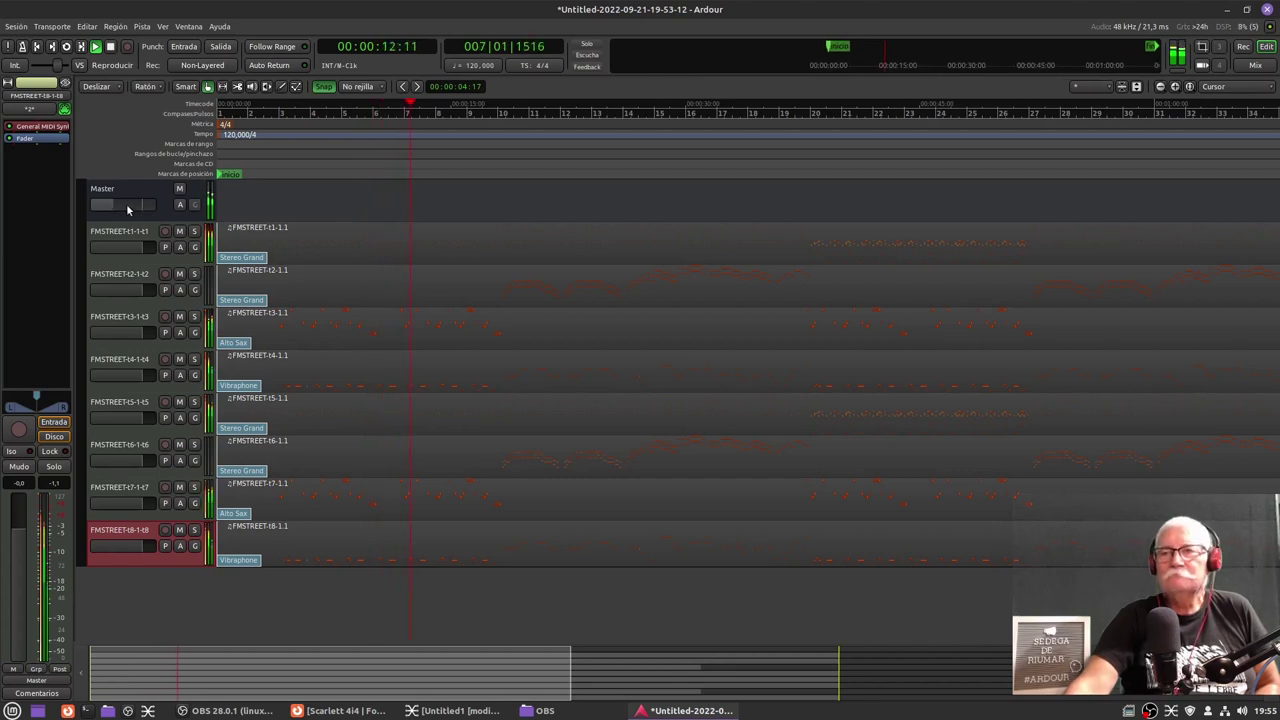
{"action": "key", "text": "space"}
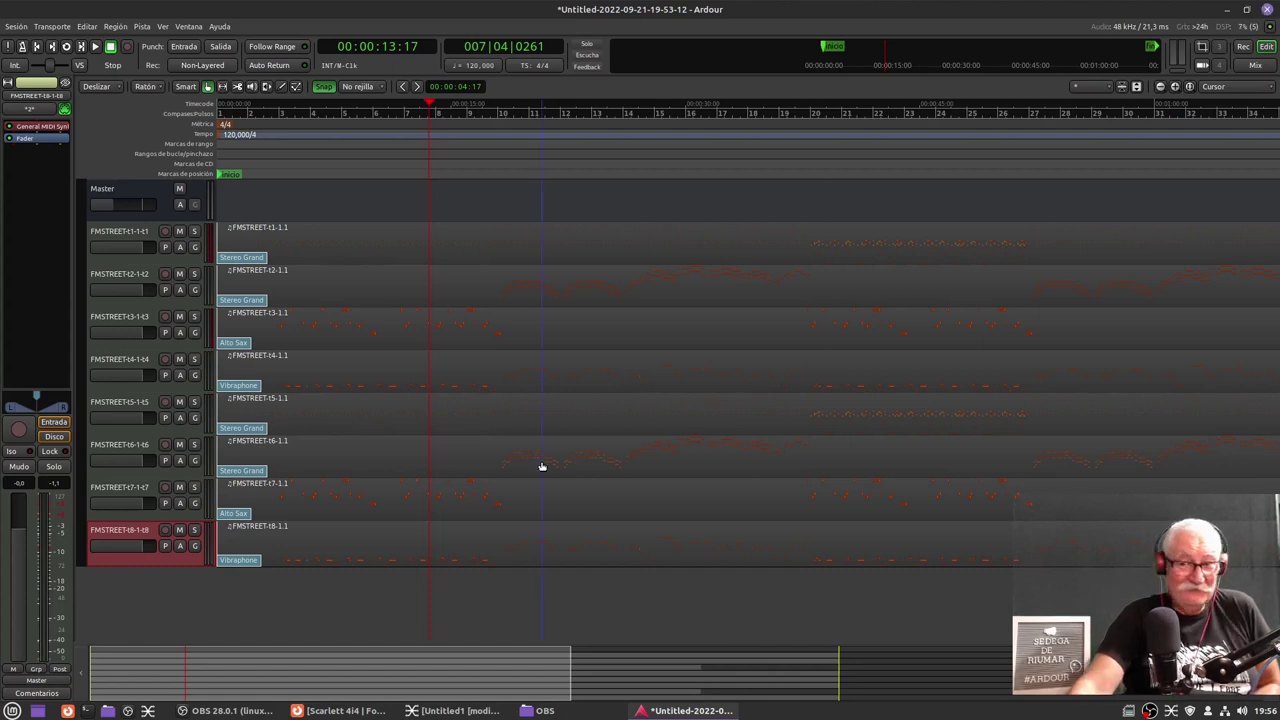
Quit Ardour, discarding the unnamed session and permanently deleting it.
{"action": "left_click", "coordinate": [1267, 12]}
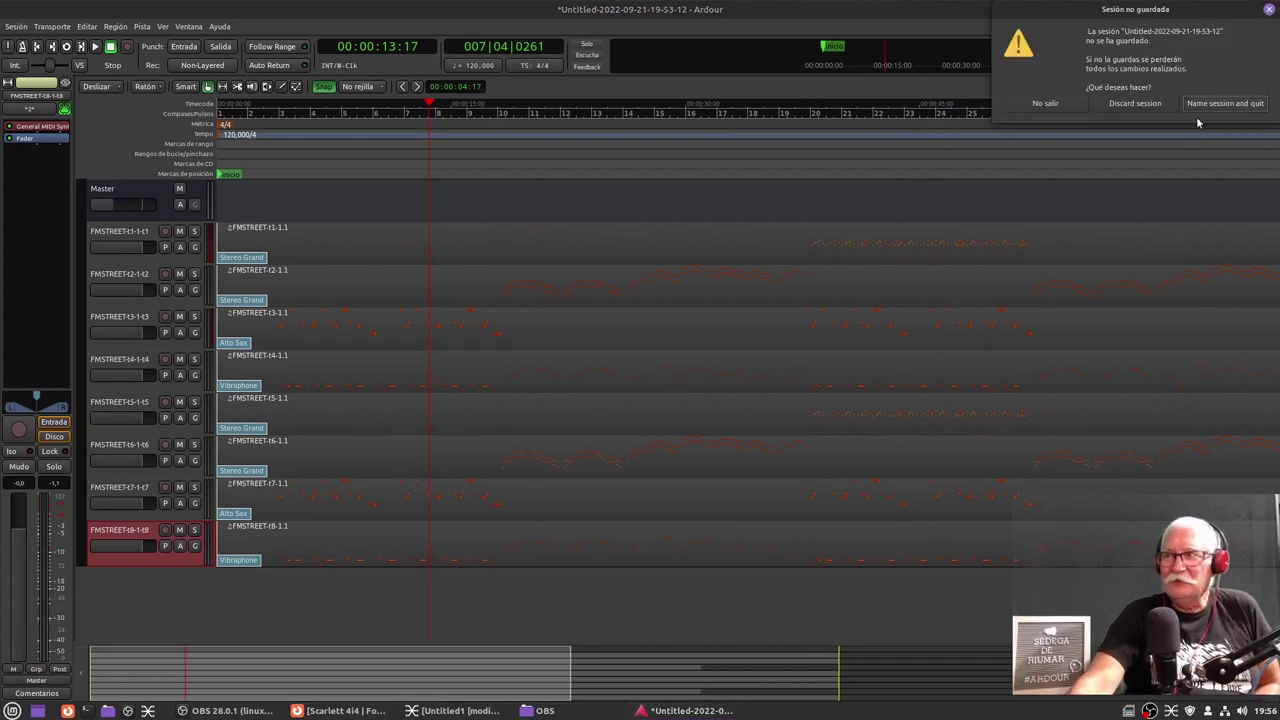
{"action": "left_click", "coordinate": [1144, 106]}
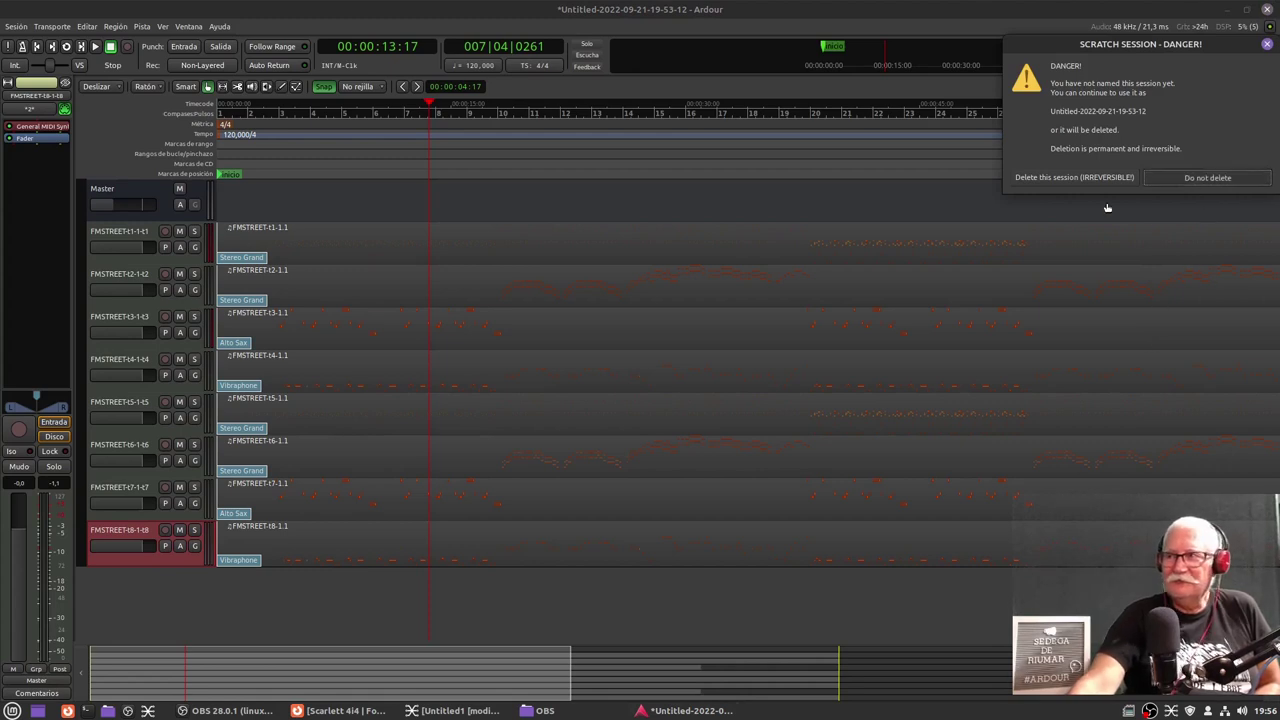
{"action": "left_click", "coordinate": [1072, 180]}
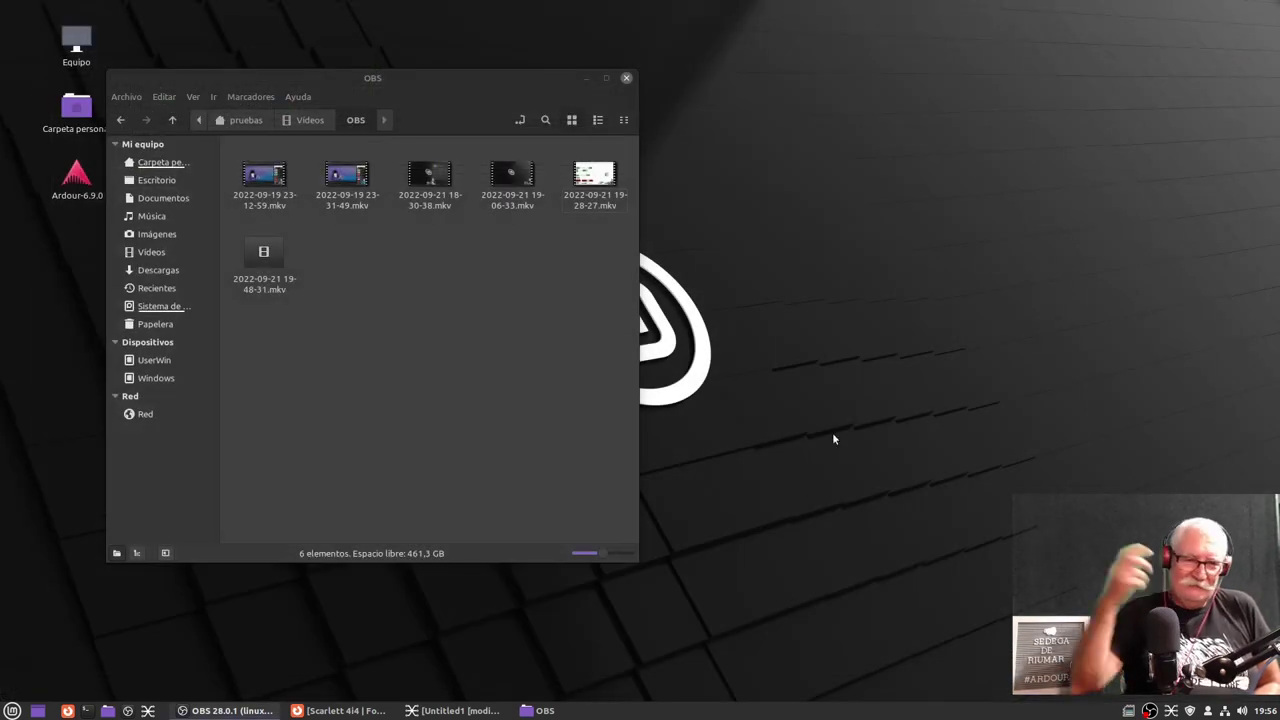